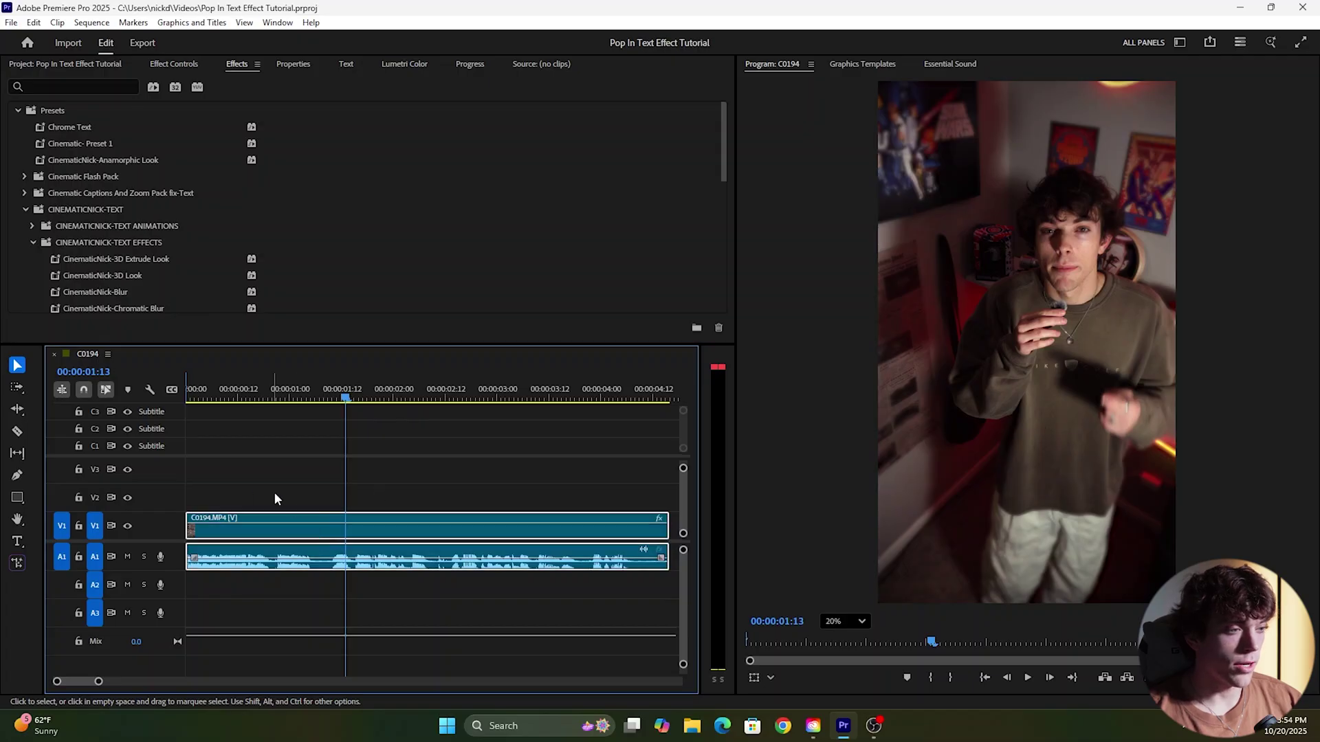
Generate captions from the transcript with a 7-character max length on new subtitle track C4
click(344, 64)
click(26, 84)
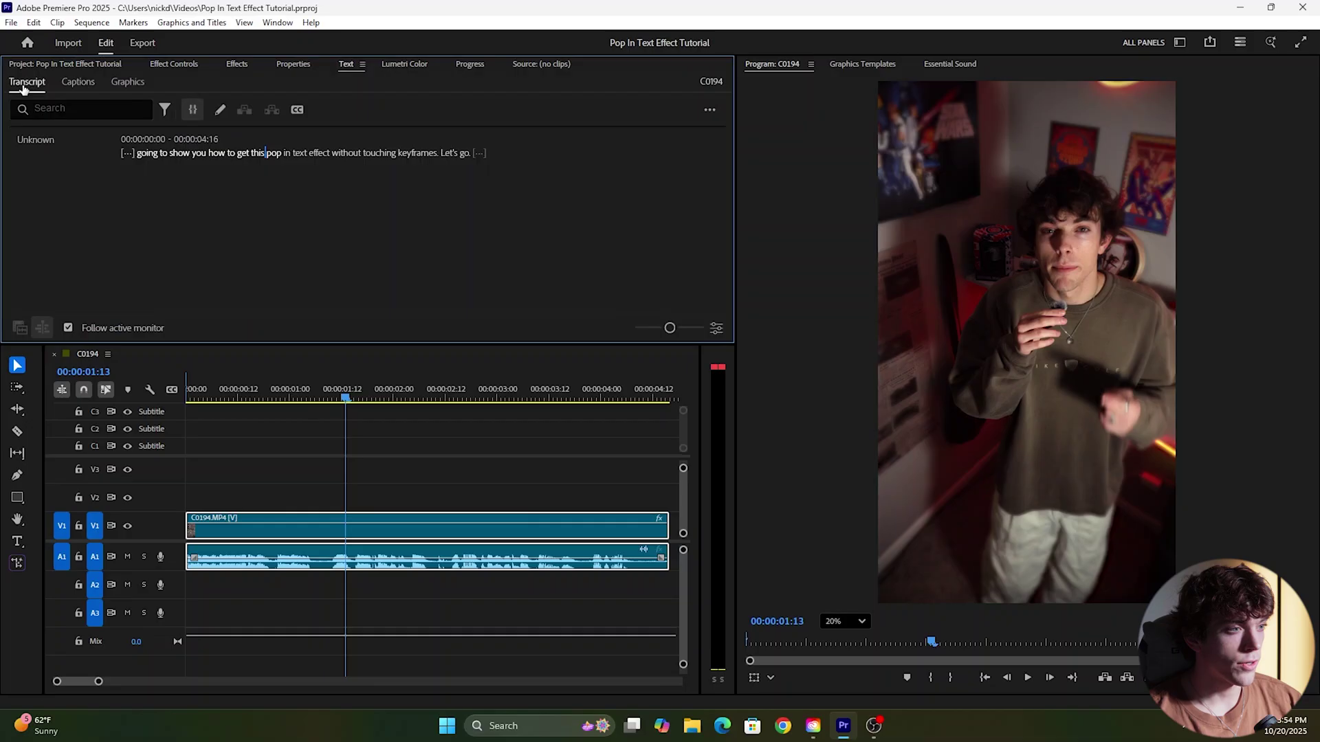
click(297, 111)
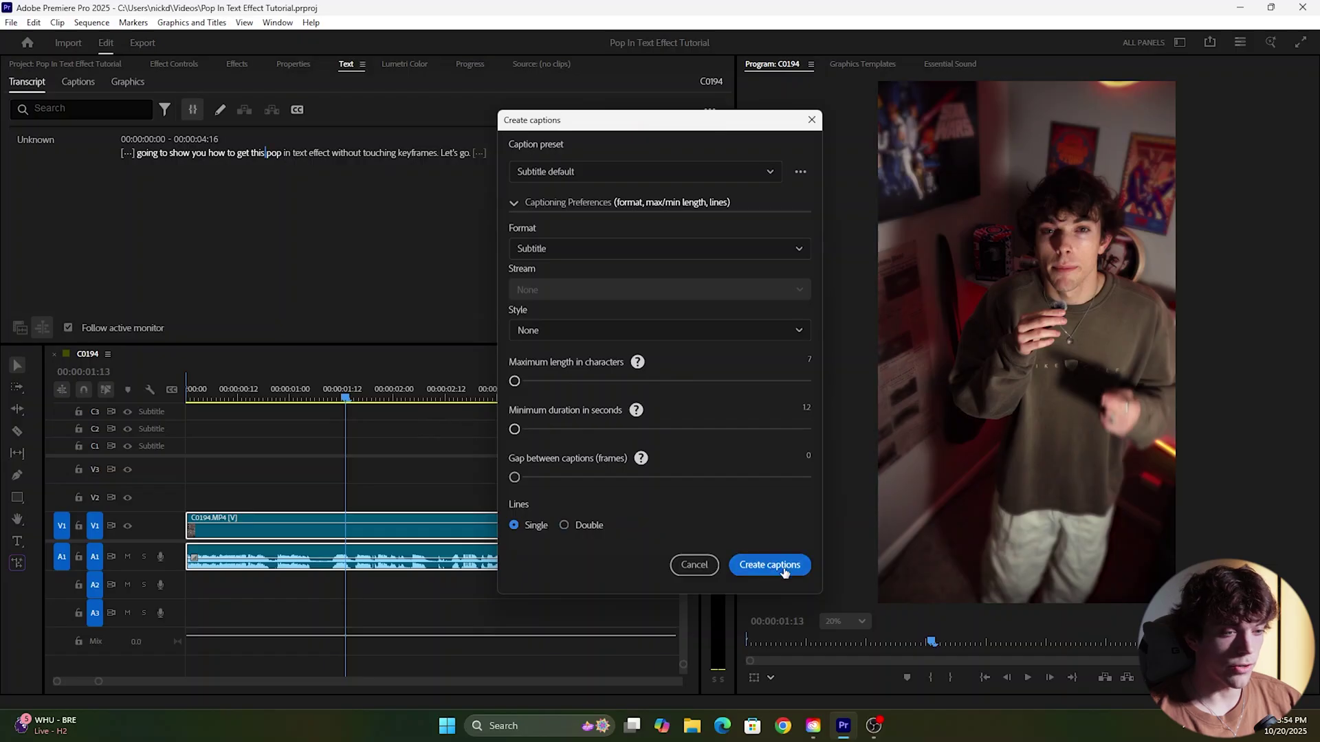
click(754, 566)
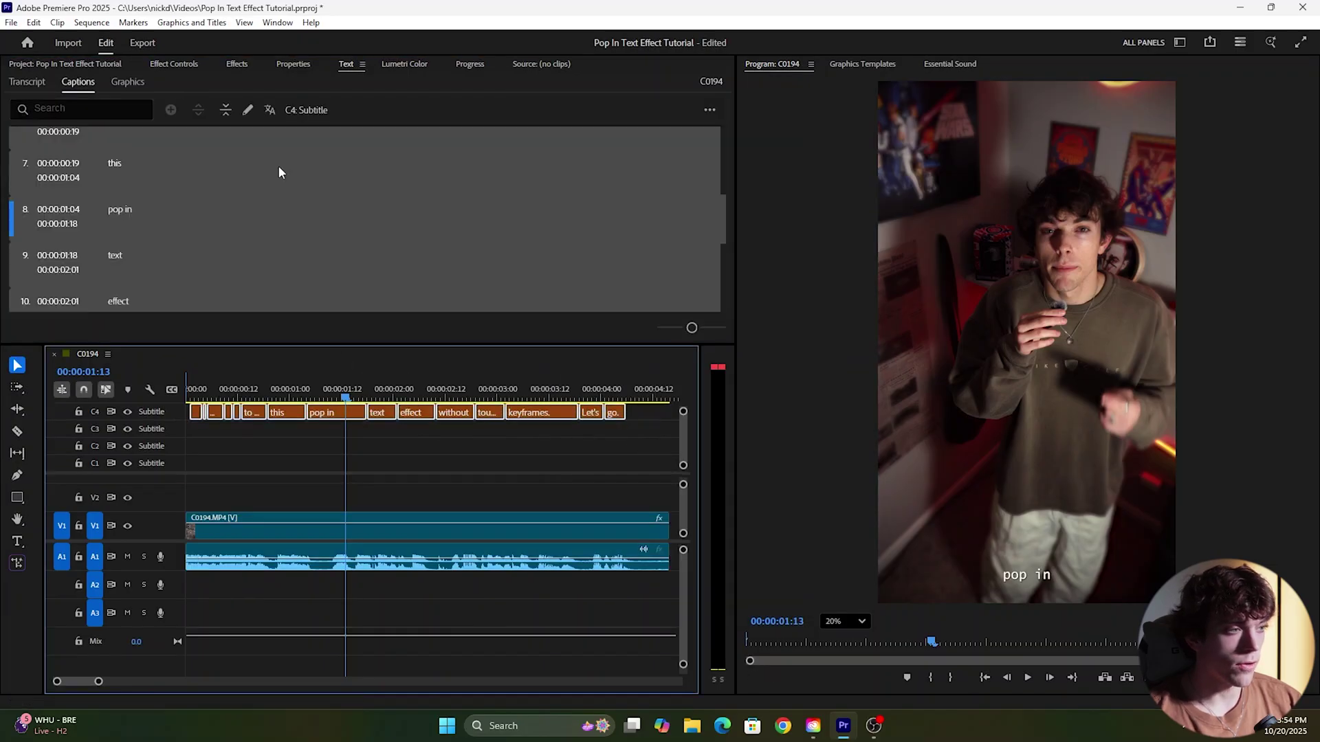
Set the caption Zone to center so captions sit mid-frame
click(278, 172)
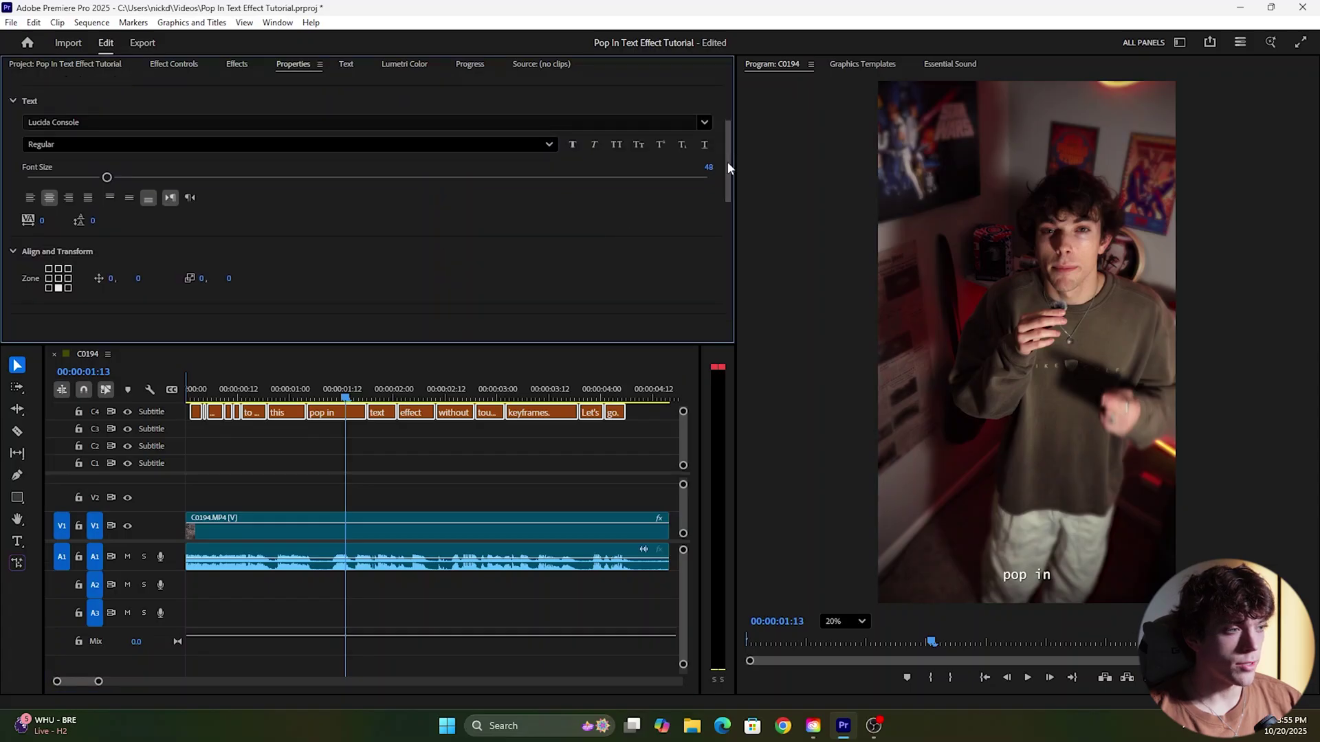
scroll(727, 163, down, 1)
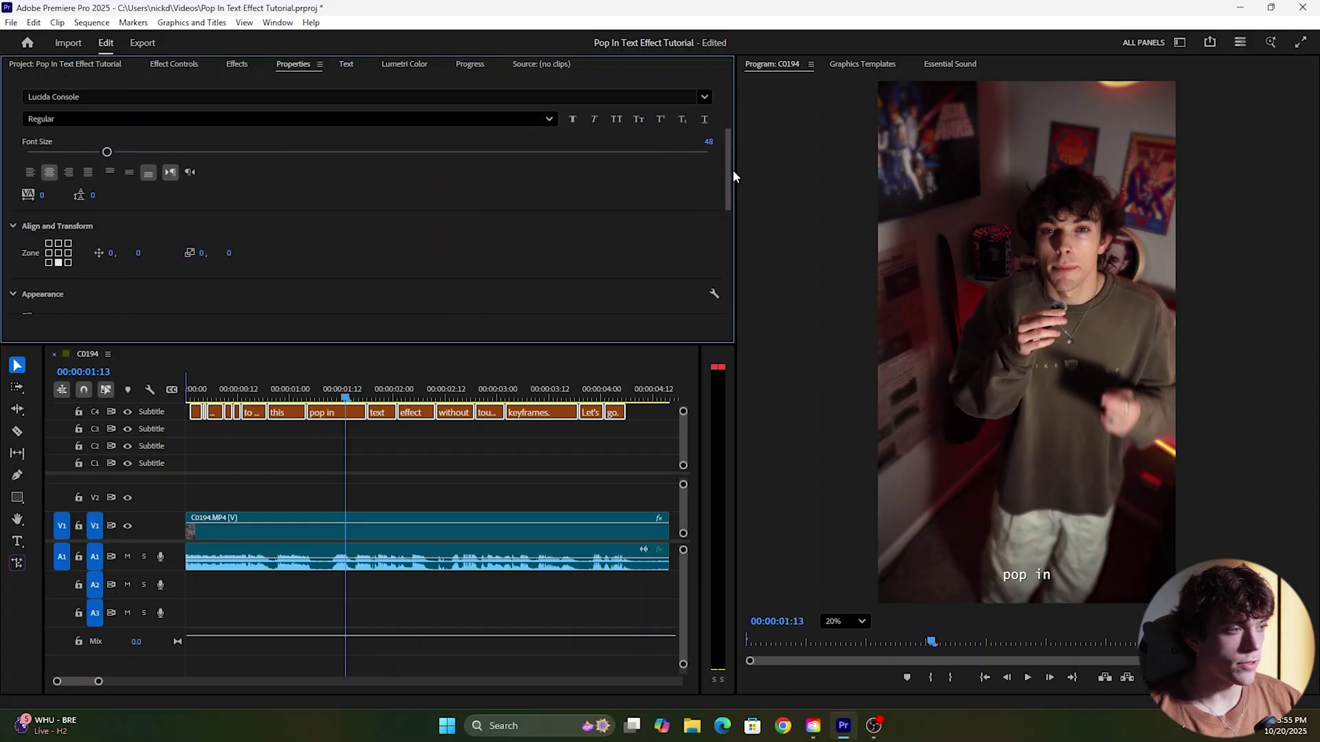
click(58, 261)
scroll(736, 204, up, 1)
Change the caption font to BBH Sans Hegarty at size 128
click(704, 131)
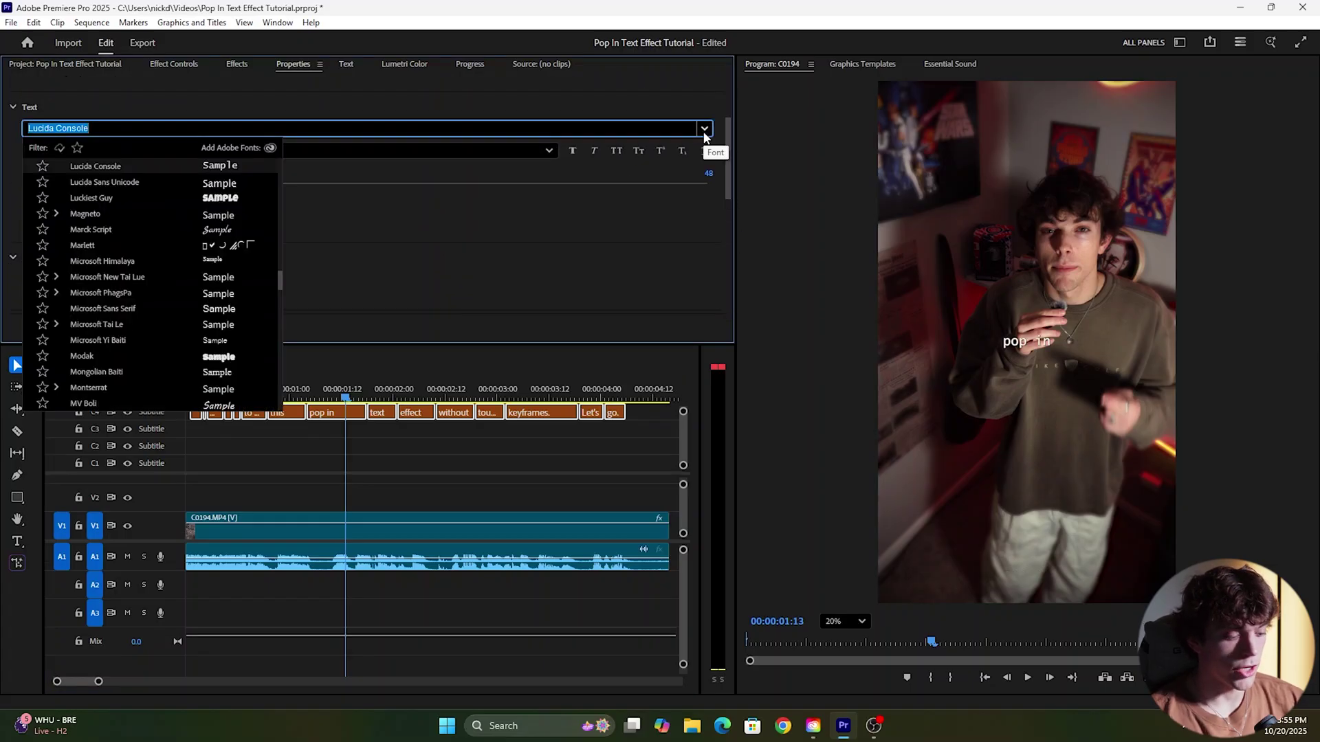
text(b)
click(107, 190)
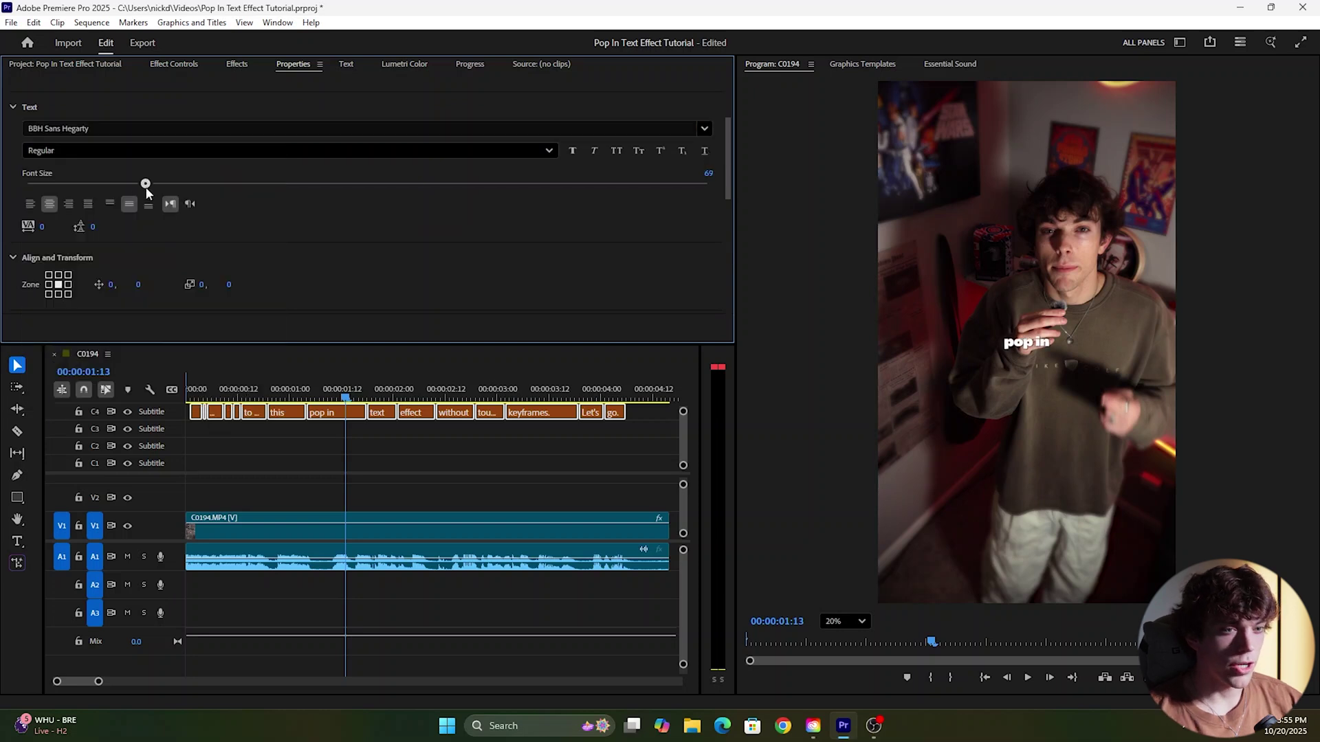
drag(145, 184, 282, 184)
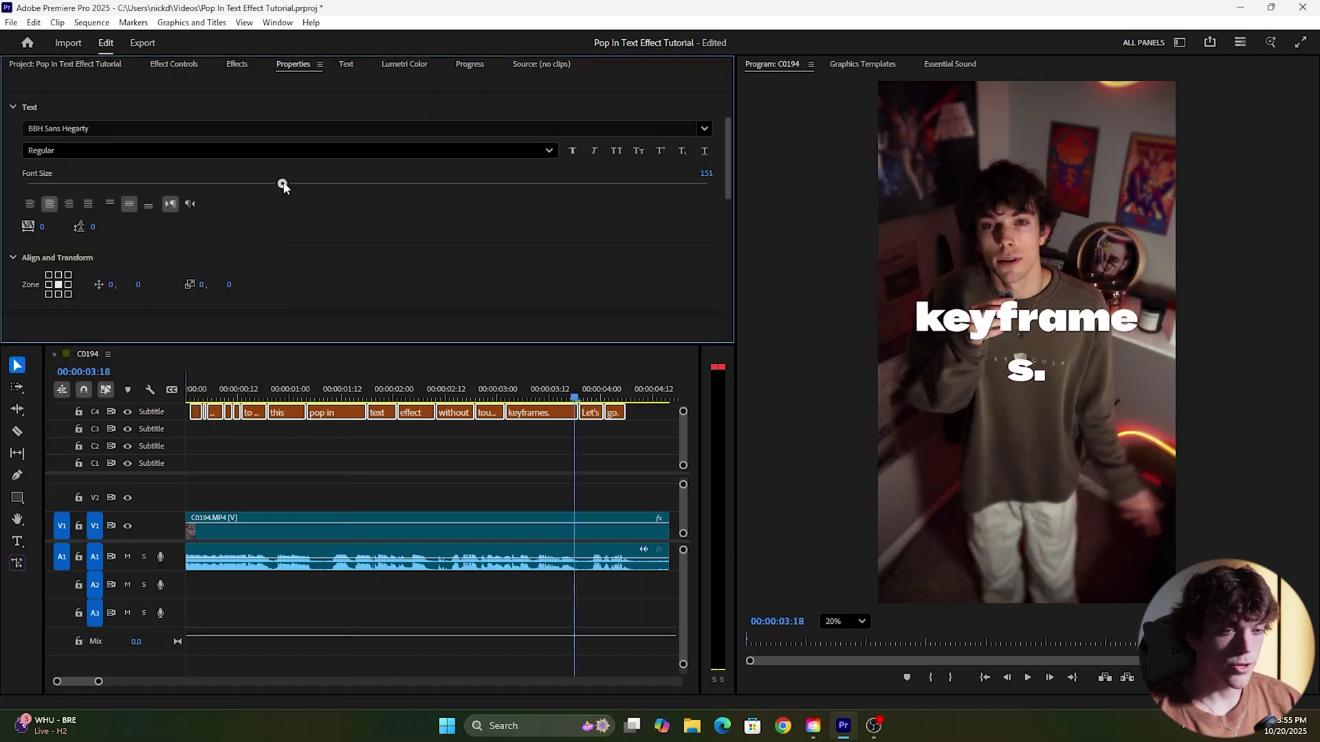
drag(284, 187, 253, 184)
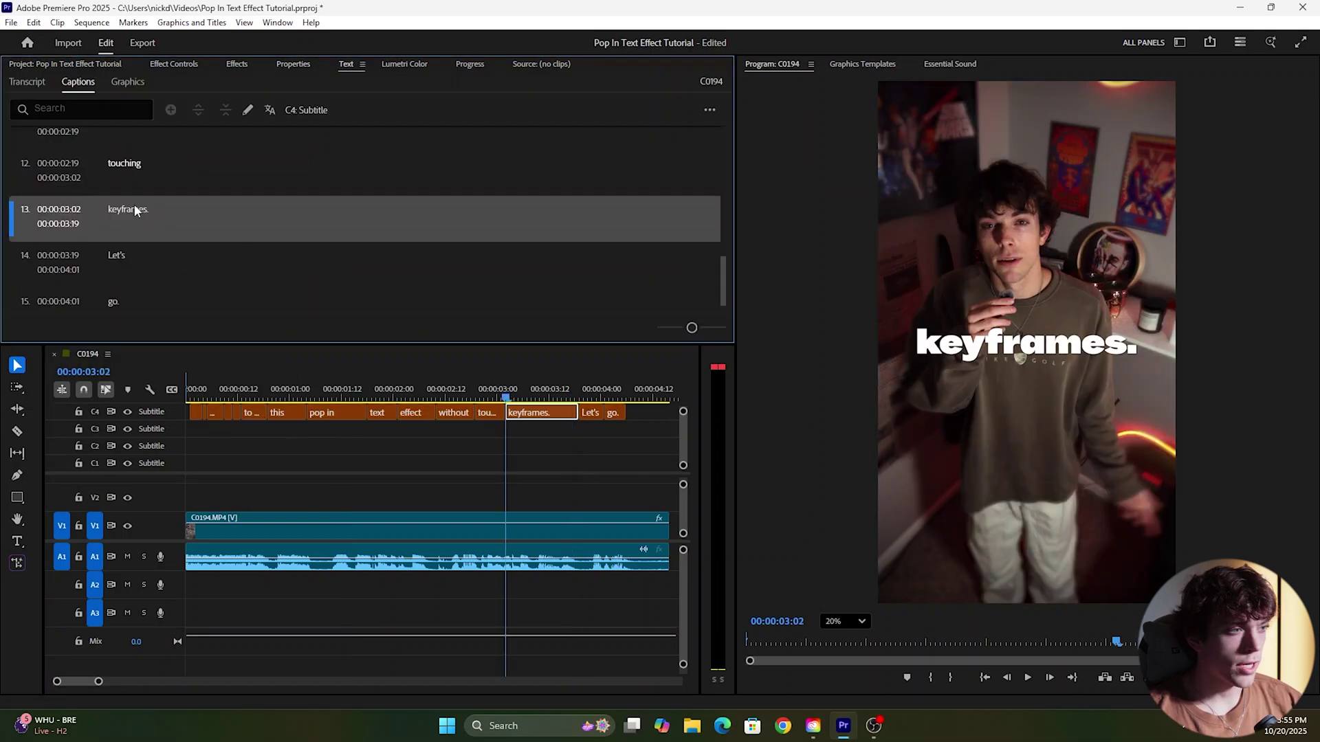
Delete the period after 'keyframes', turn off caption Shadow, and select all caption clips
click(183, 210)
key(BackSpace)
click(253, 169)
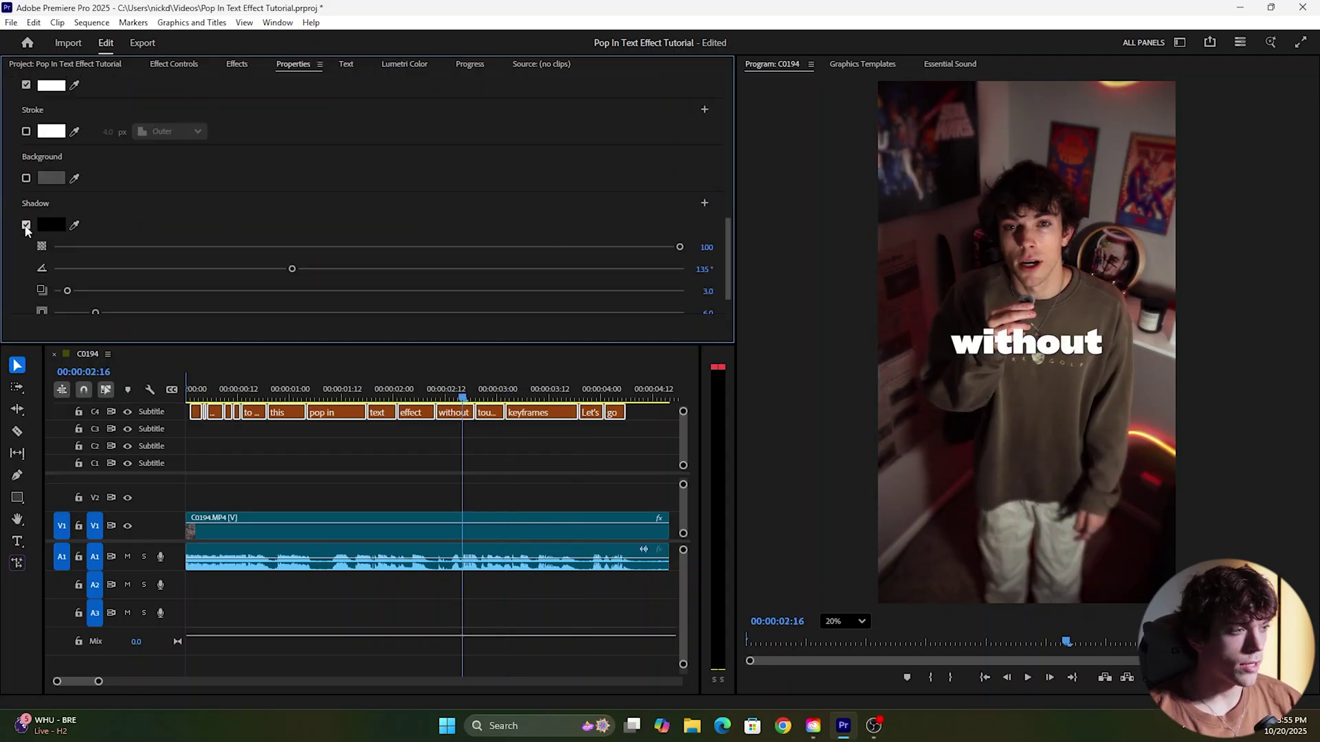
click(26, 226)
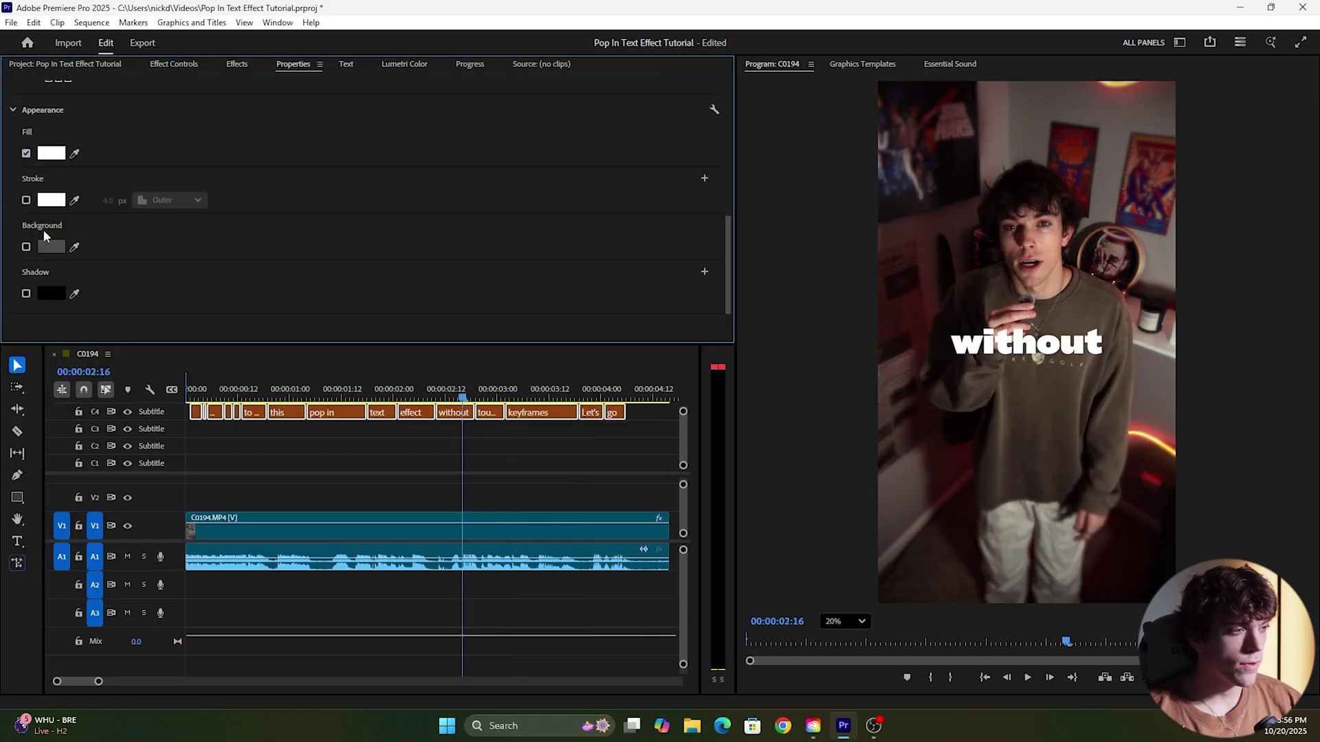
drag(658, 403, 181, 422)
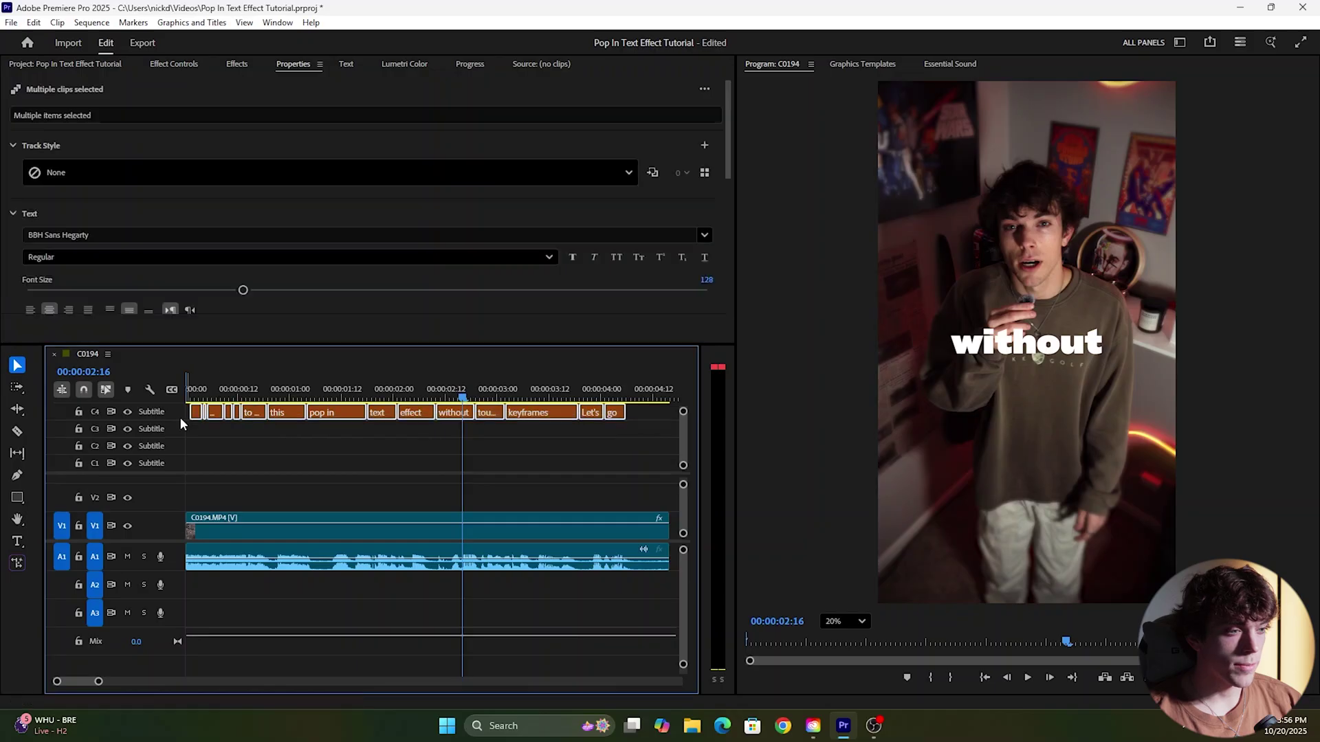
Upgrade the selected captions to graphic clips and move them down to track V2
click(194, 22)
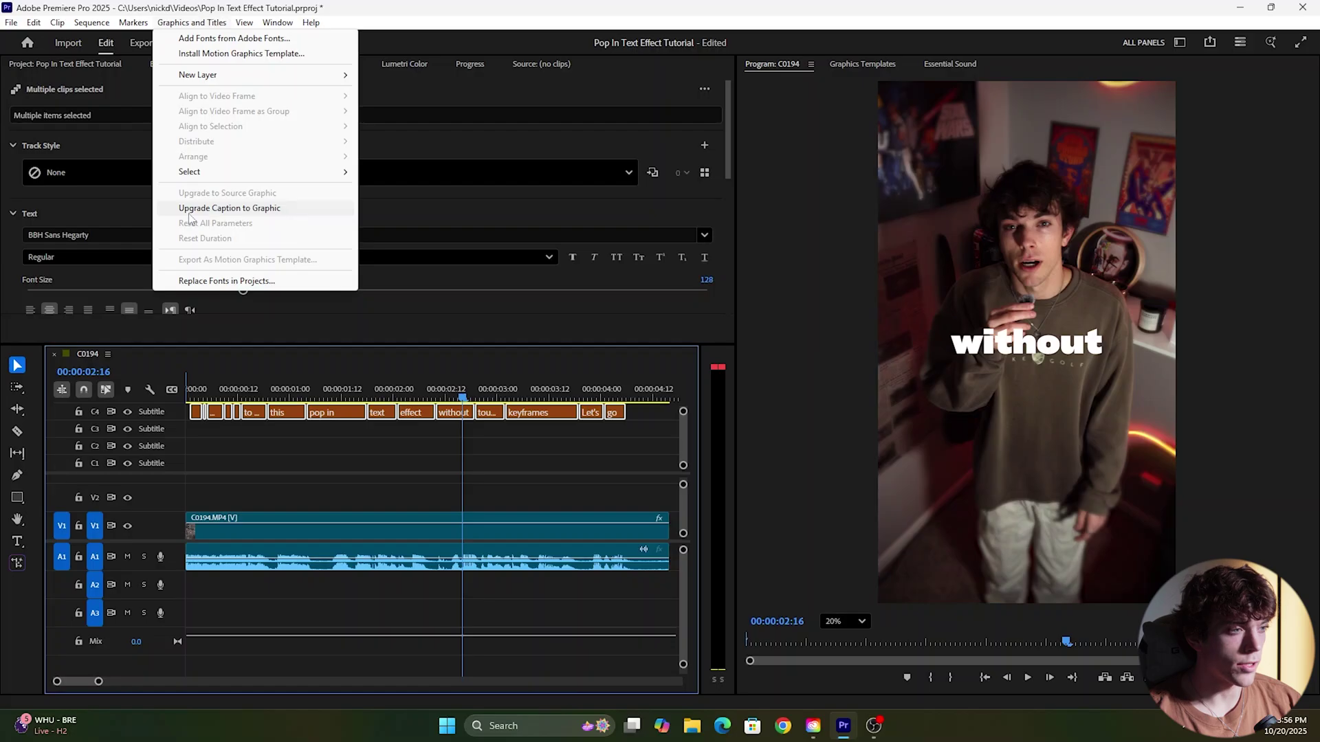
click(254, 209)
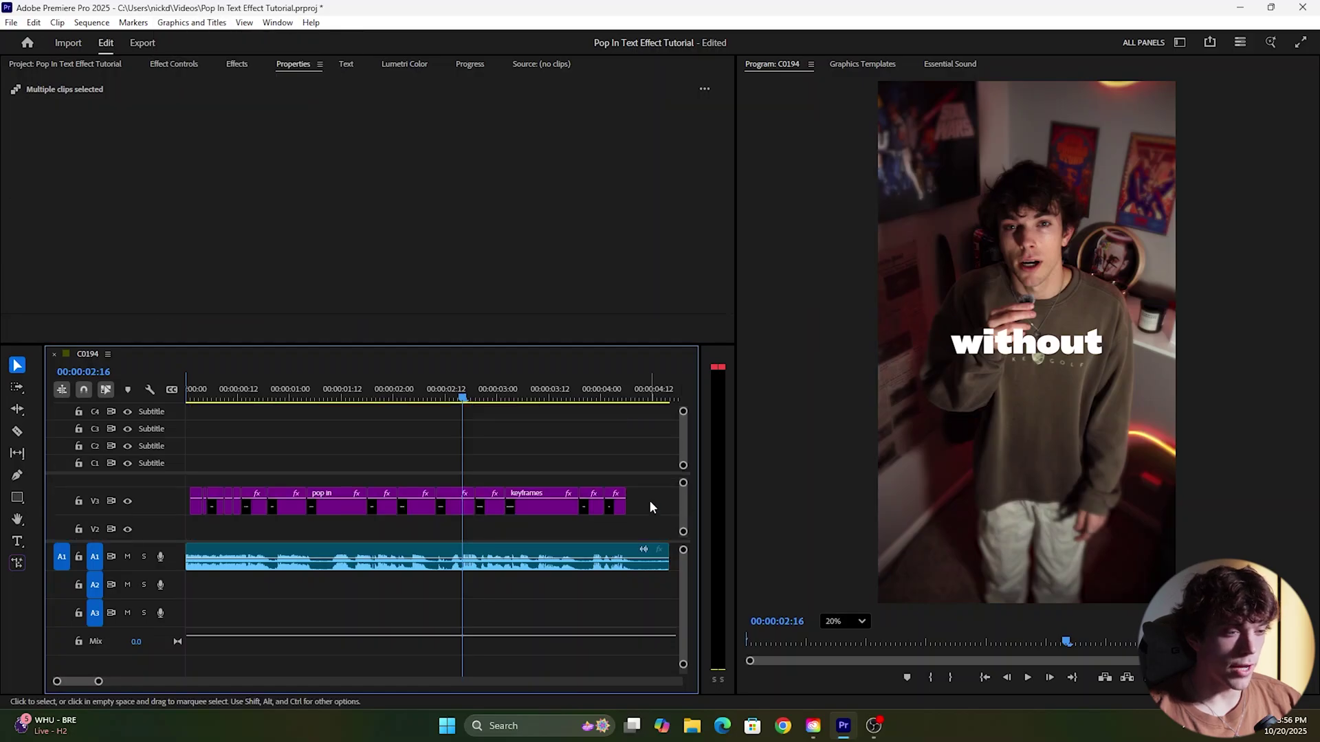
key(alt+Down)
key(Down)
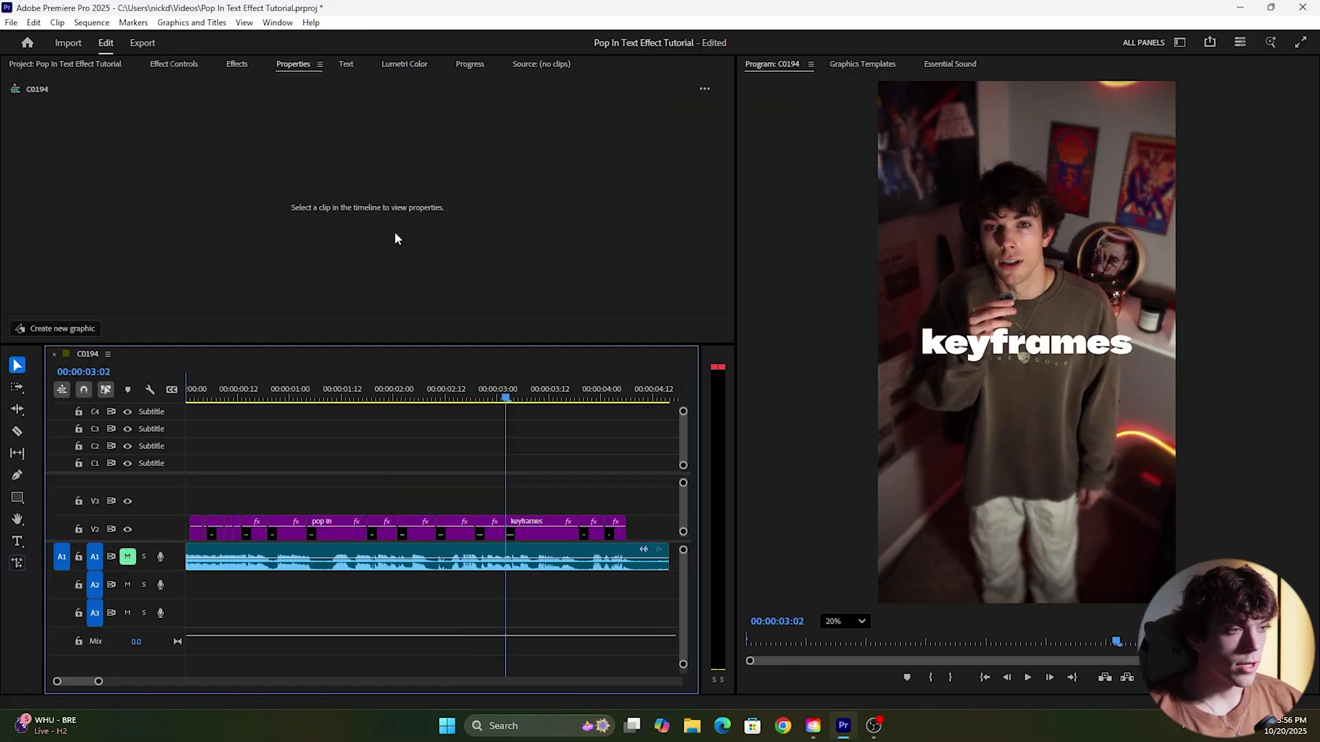
Search effects for 'pop' and apply FI: Pop Motion Impacts at the keyframes clip's start
click(237, 65)
click(82, 87)
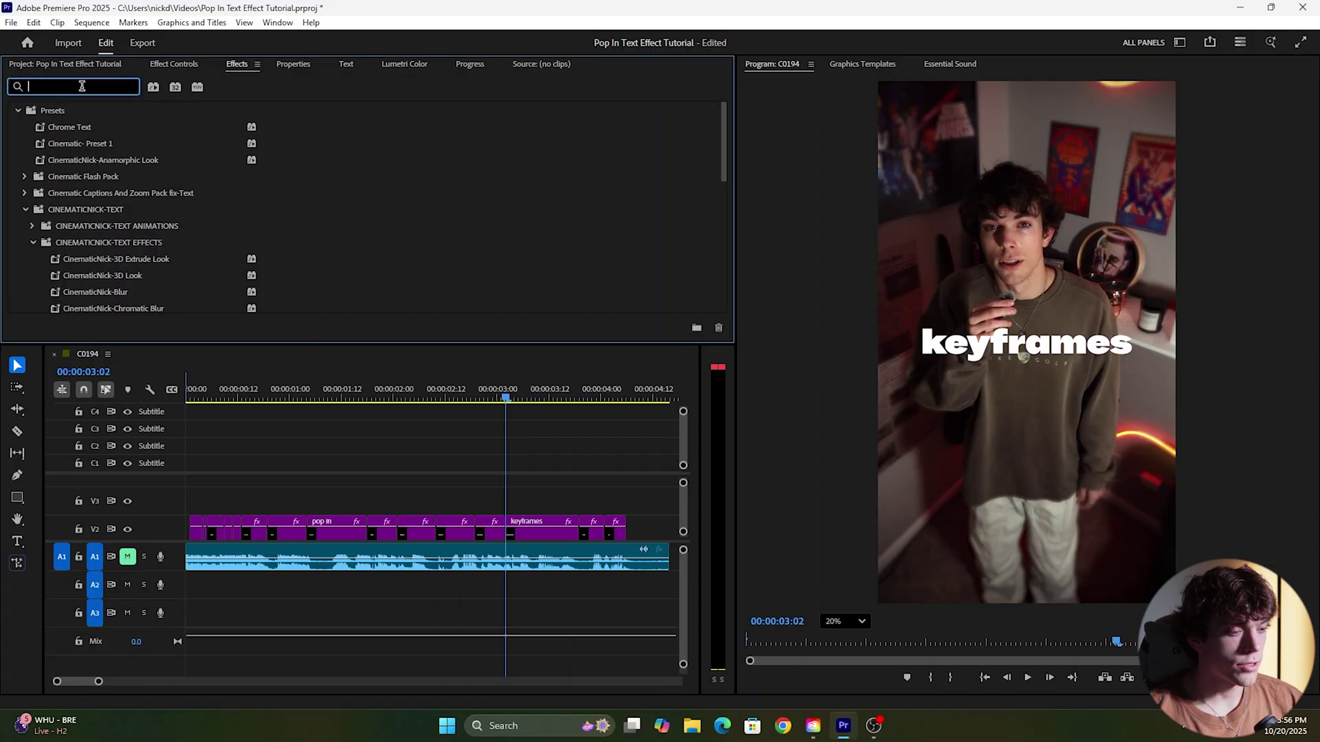
text(pop)
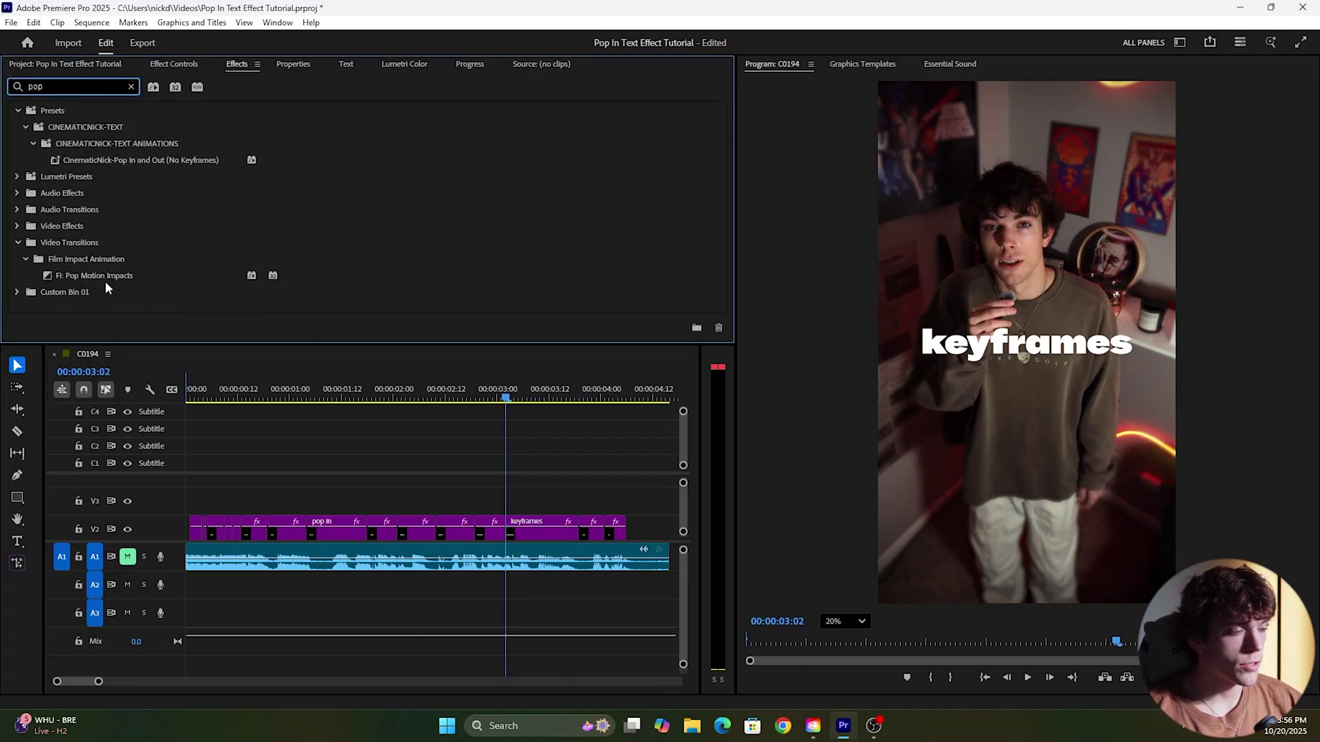
drag(101, 275, 500, 482)
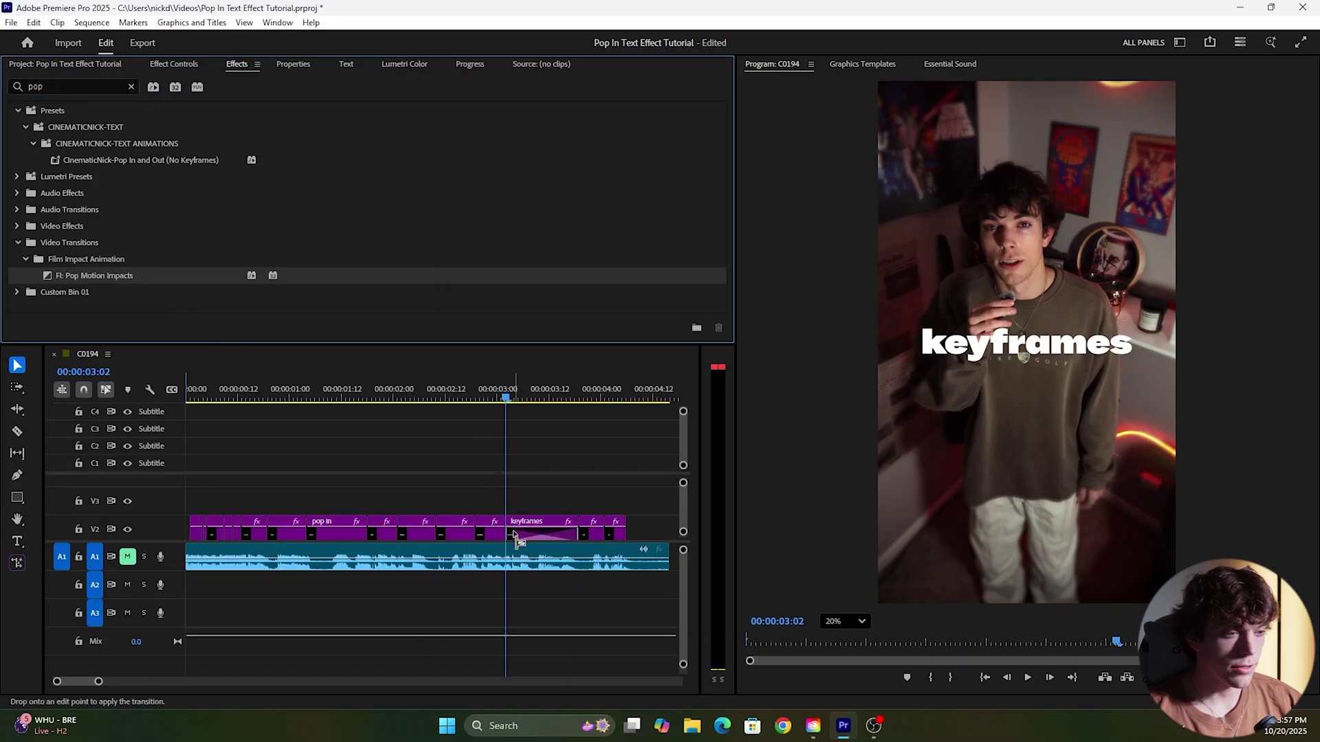
drag(517, 540, 519, 539)
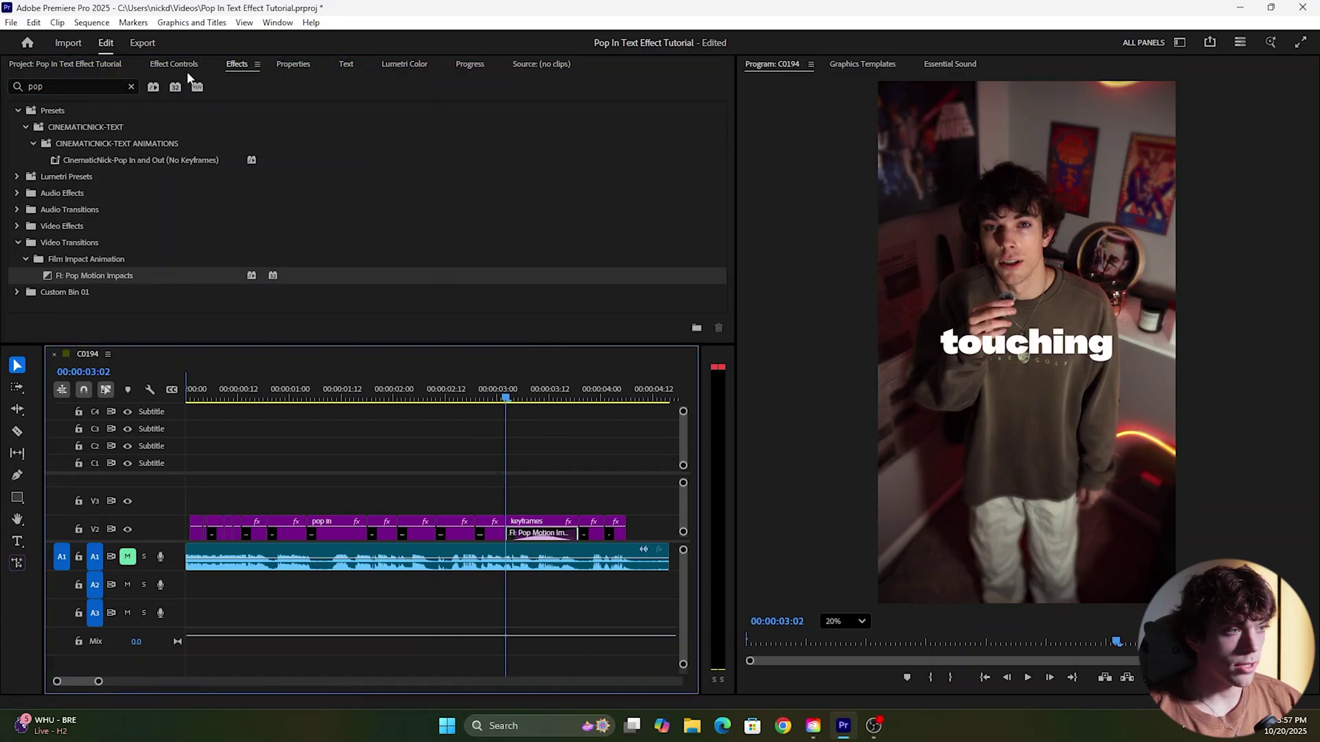
In Effect Controls, set the transition's Frequency to 3 and Amplitude to 25%
click(159, 64)
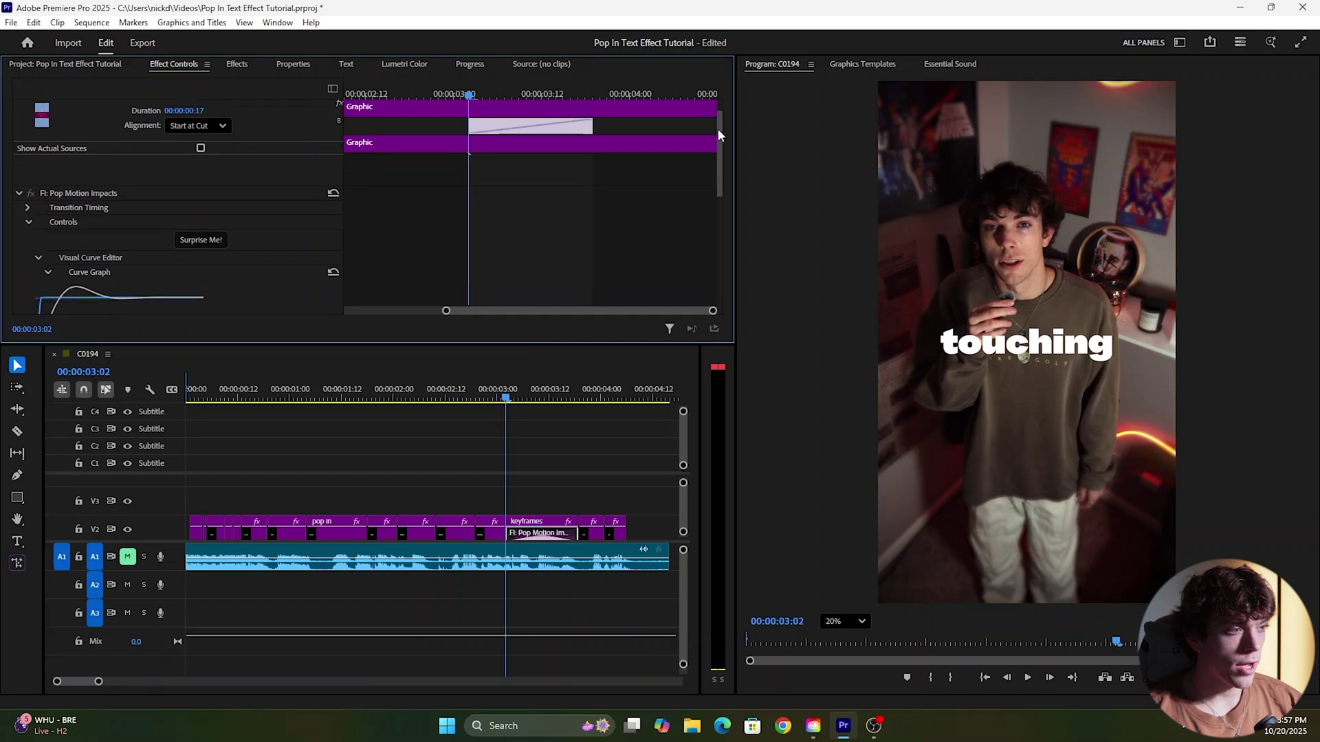
drag(718, 129, 719, 235)
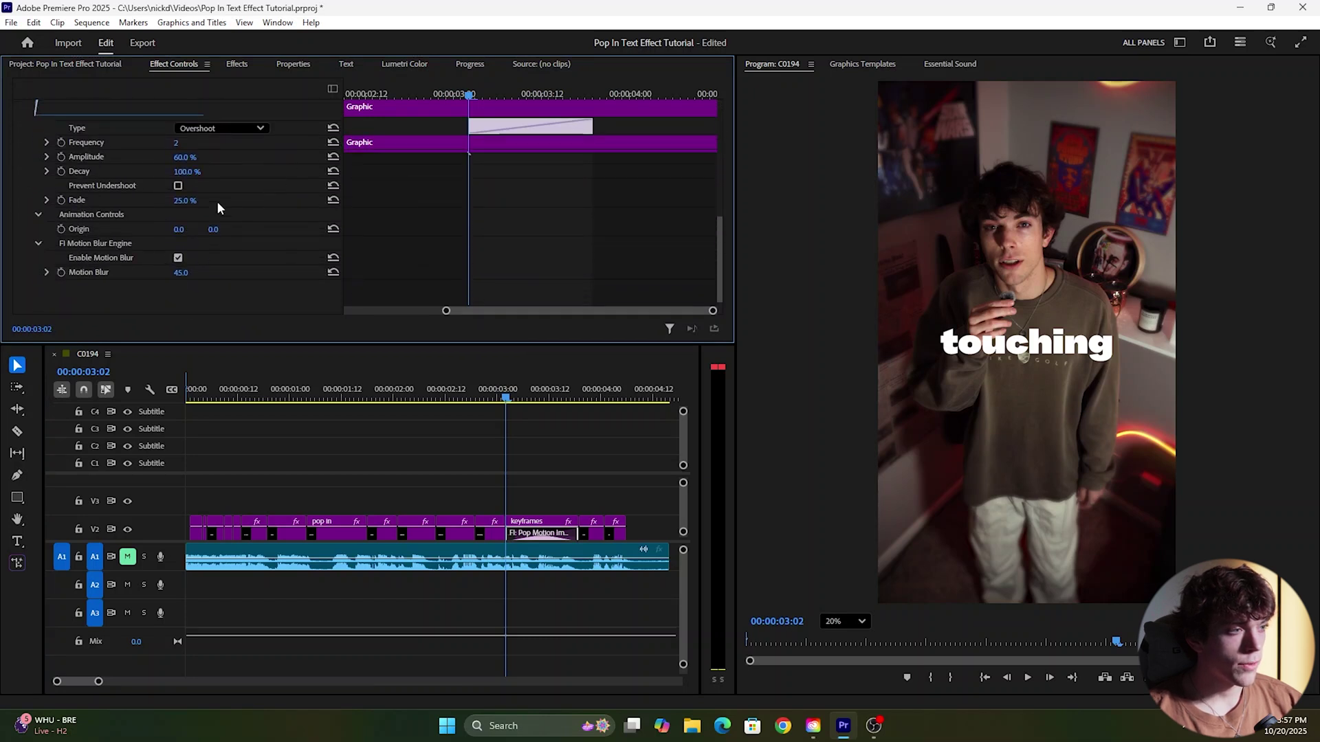
click(178, 142)
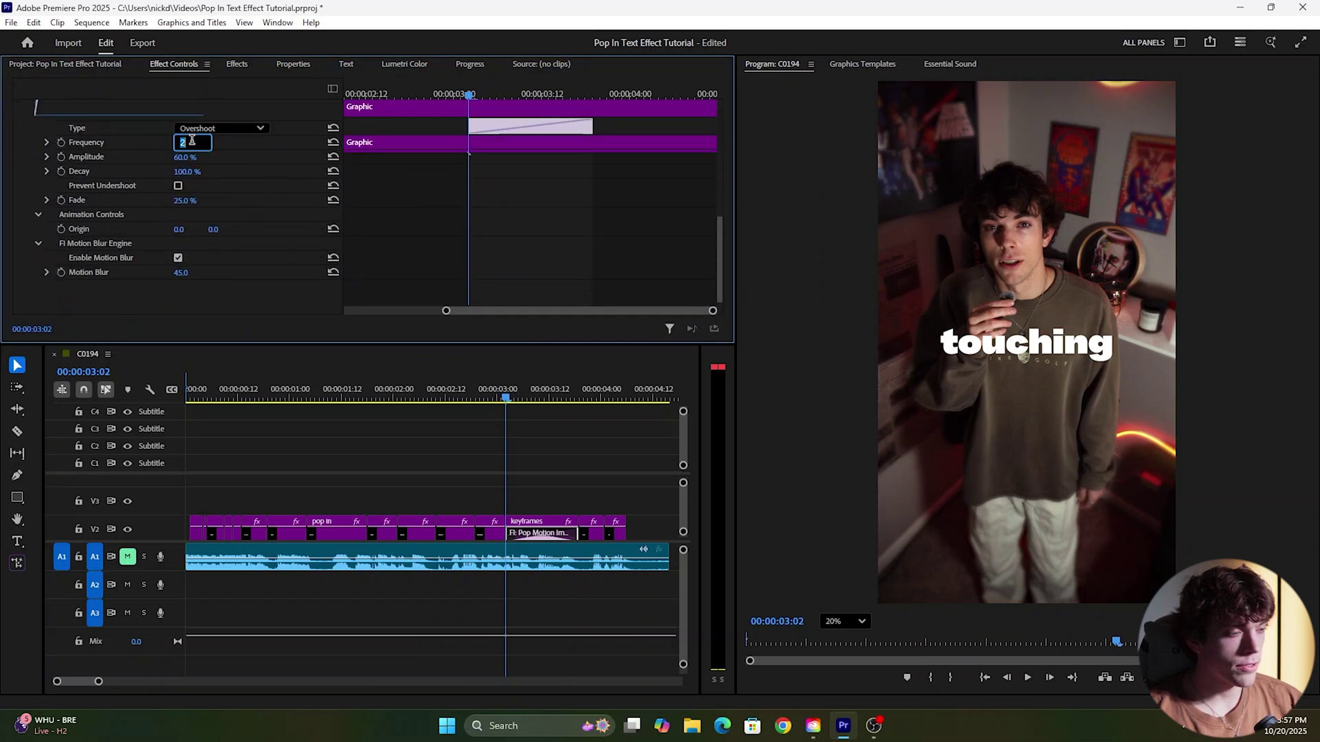
text(3)
key(Return)
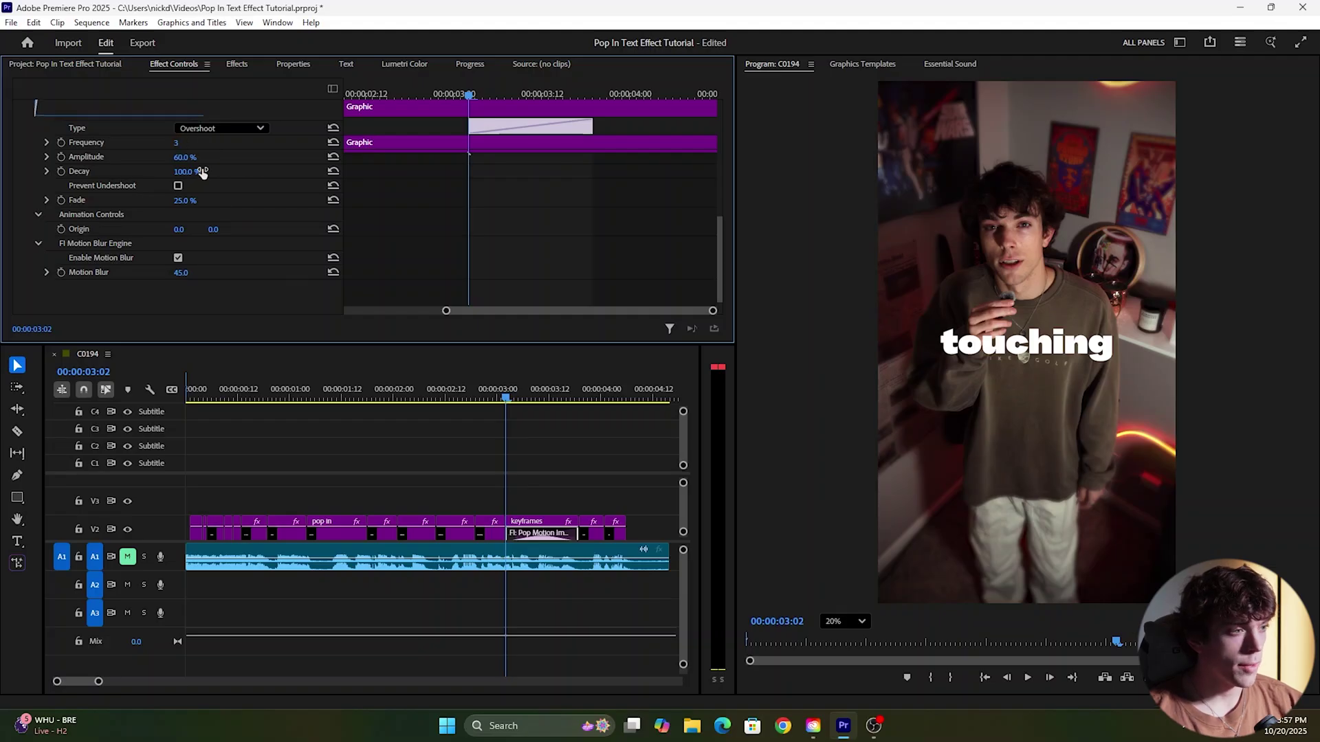
text(2)
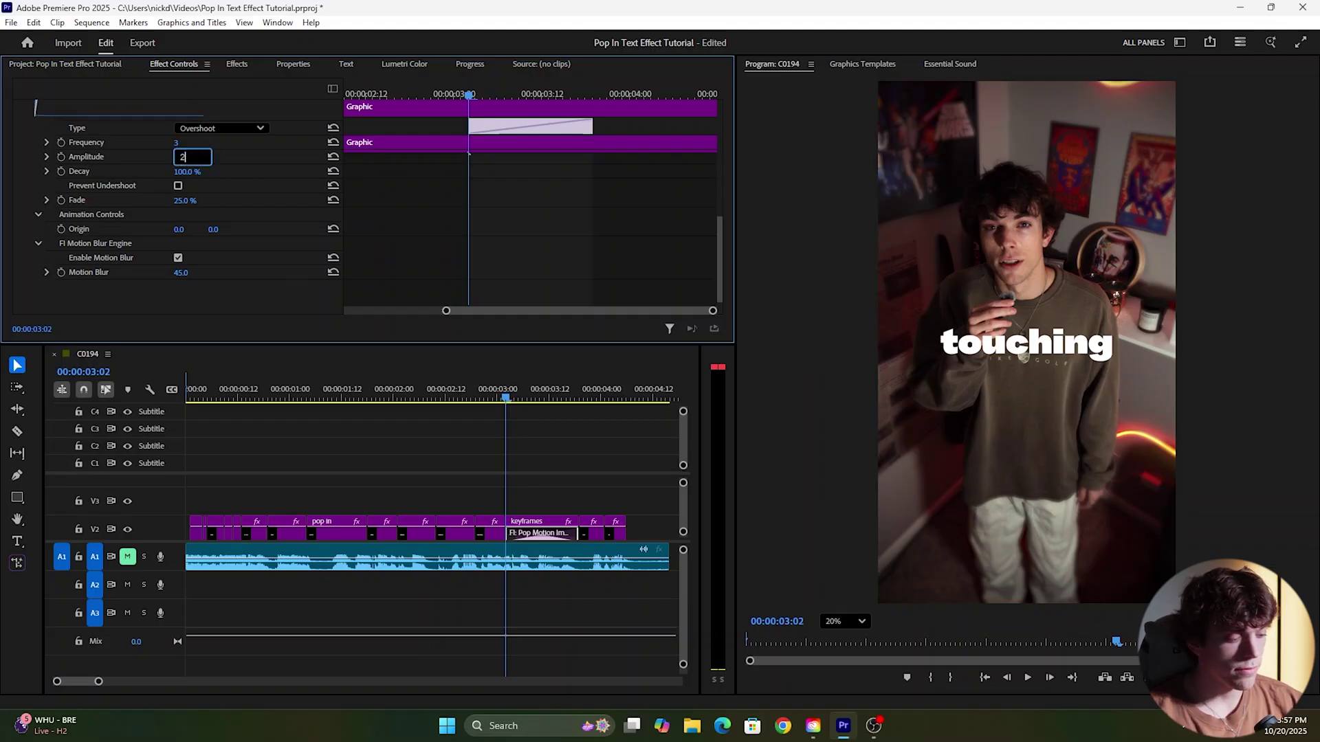
text(5)
key(Return)
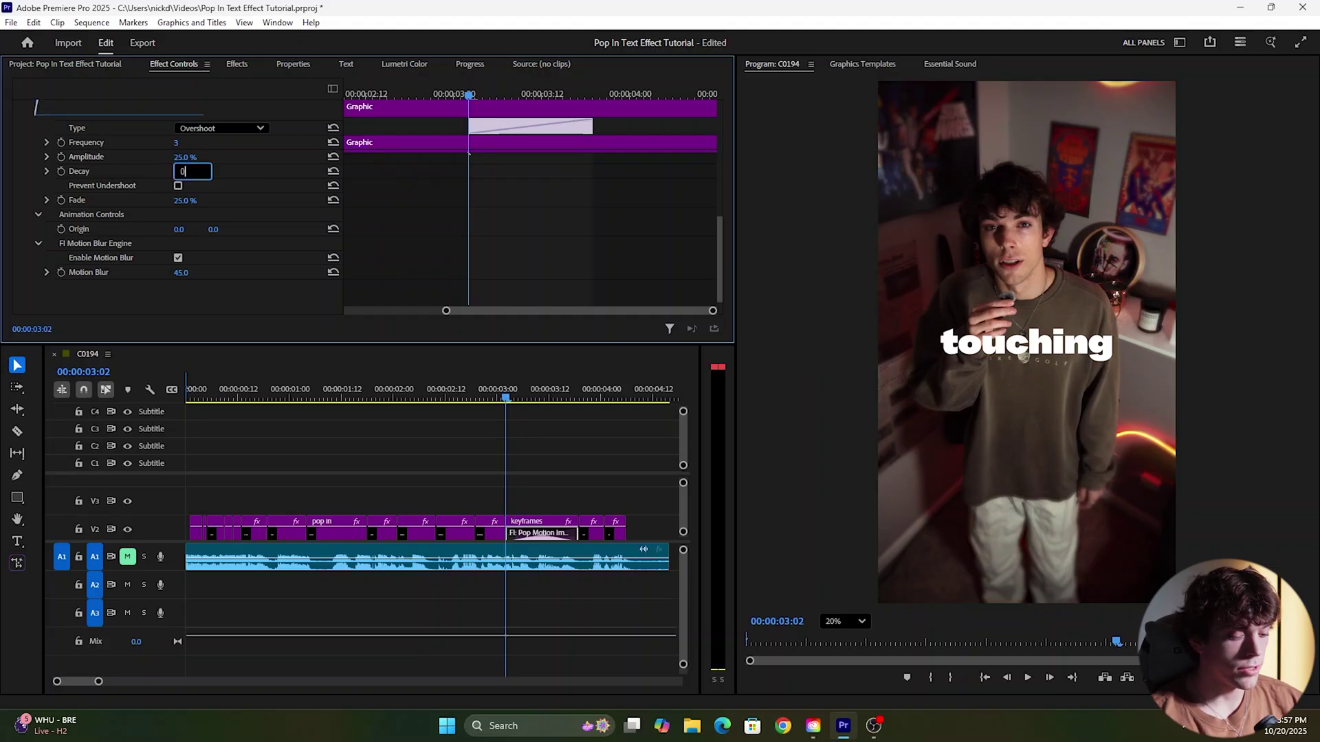
Set Decay to 0%, Fade to 50% and Motion Blur to 100
click(193, 171)
text(0)
key(Return)
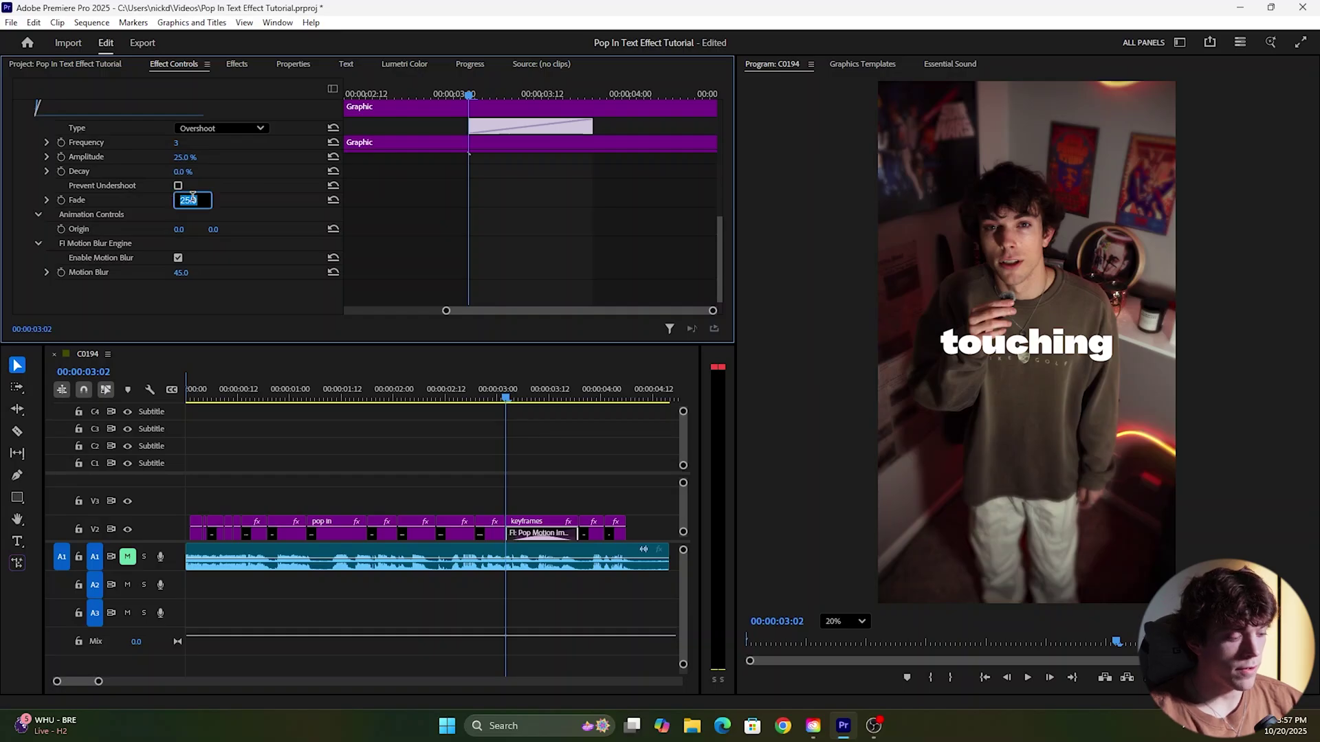
text(50)
key(Return)
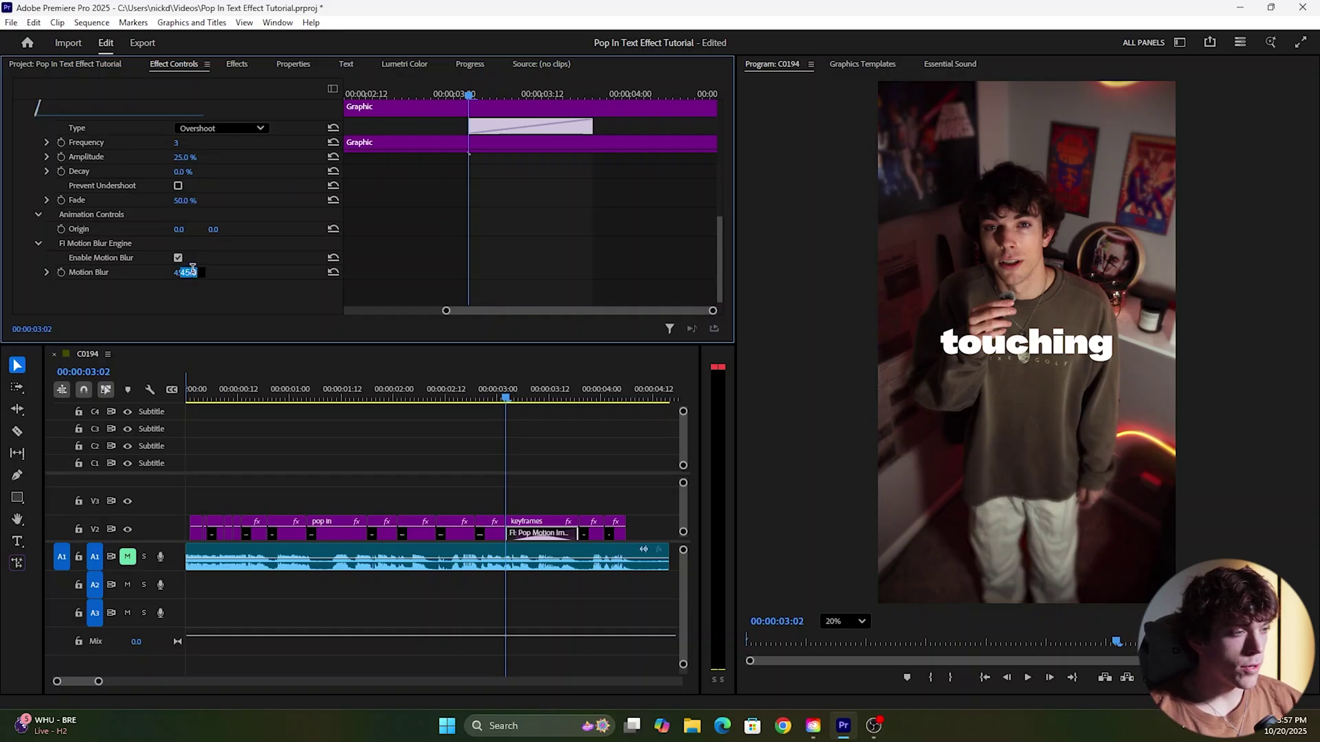
text(100)
key(Return)
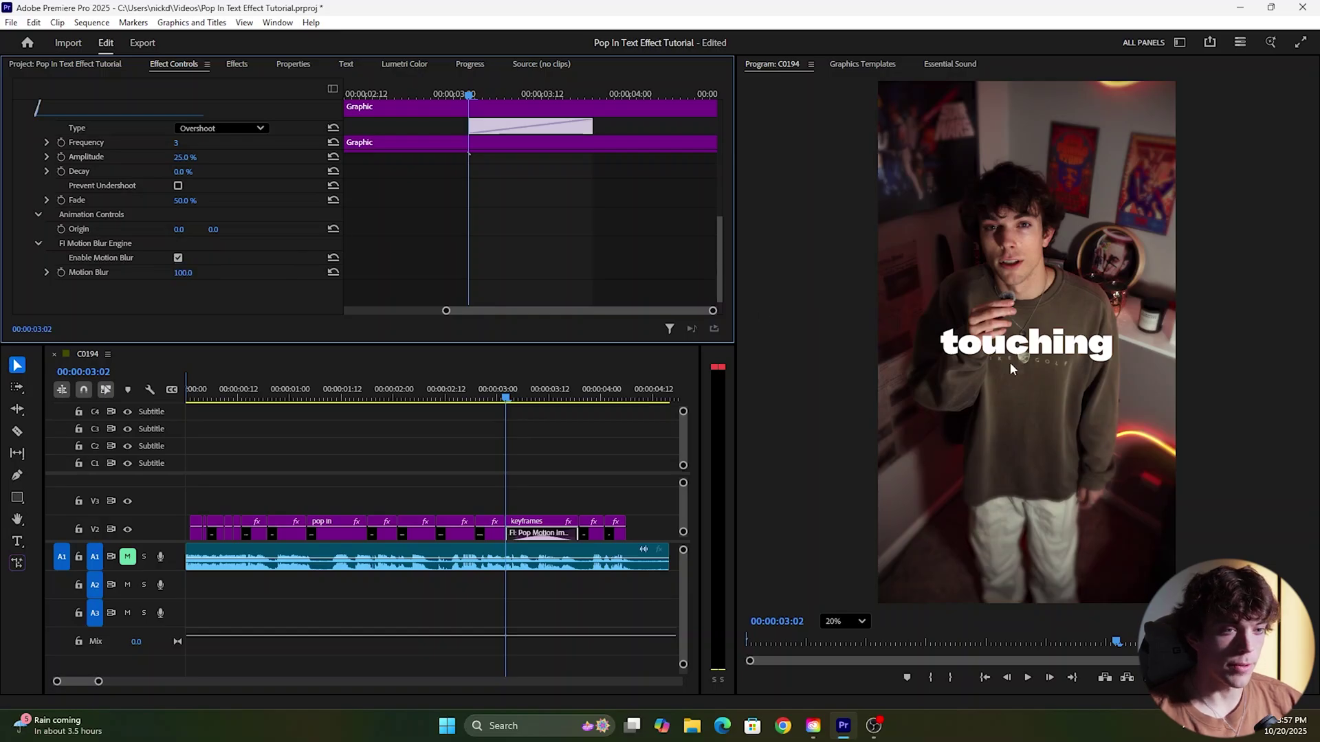
Trim the pop transition shorter from its end and play it back around 'keyframes'
mouse_move(506, 398)
mouse_down()
mouse_move(569, 404)
mouse_move(519, 403)
mouse_up()
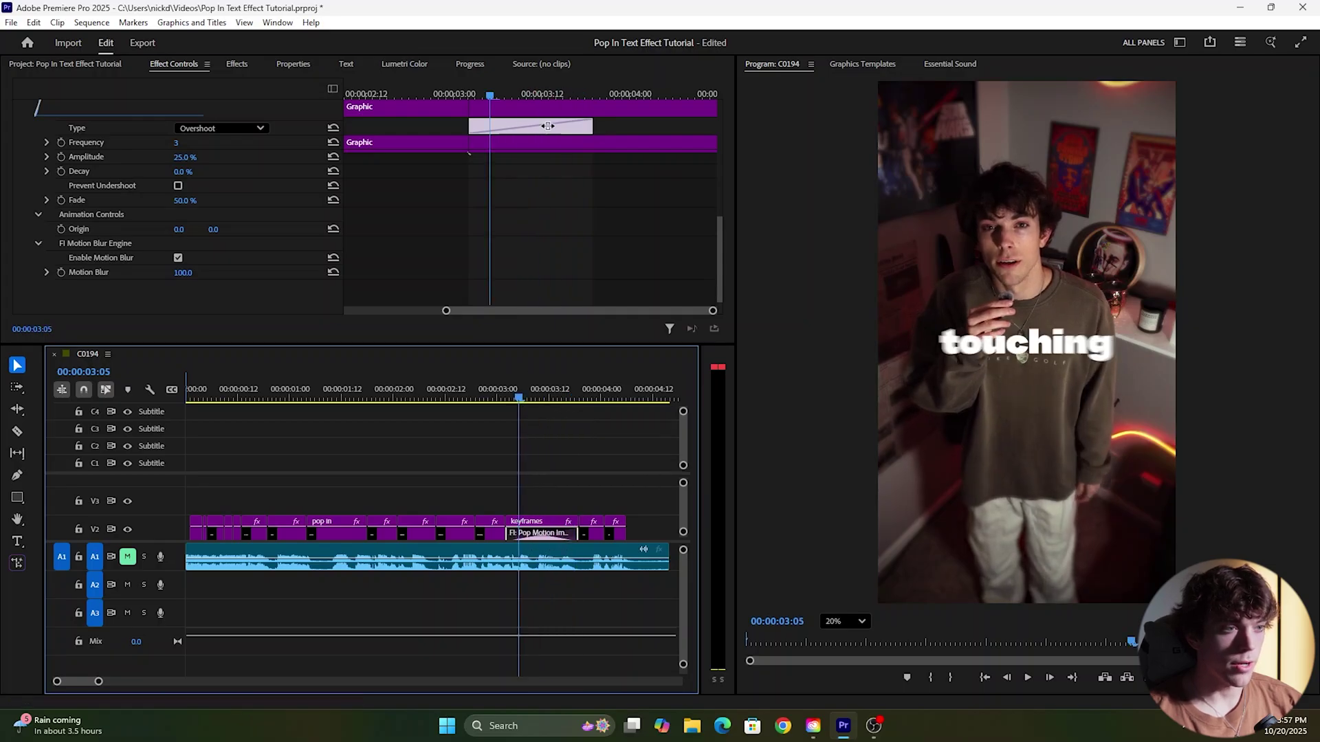
drag(592, 127, 545, 127)
click(513, 399)
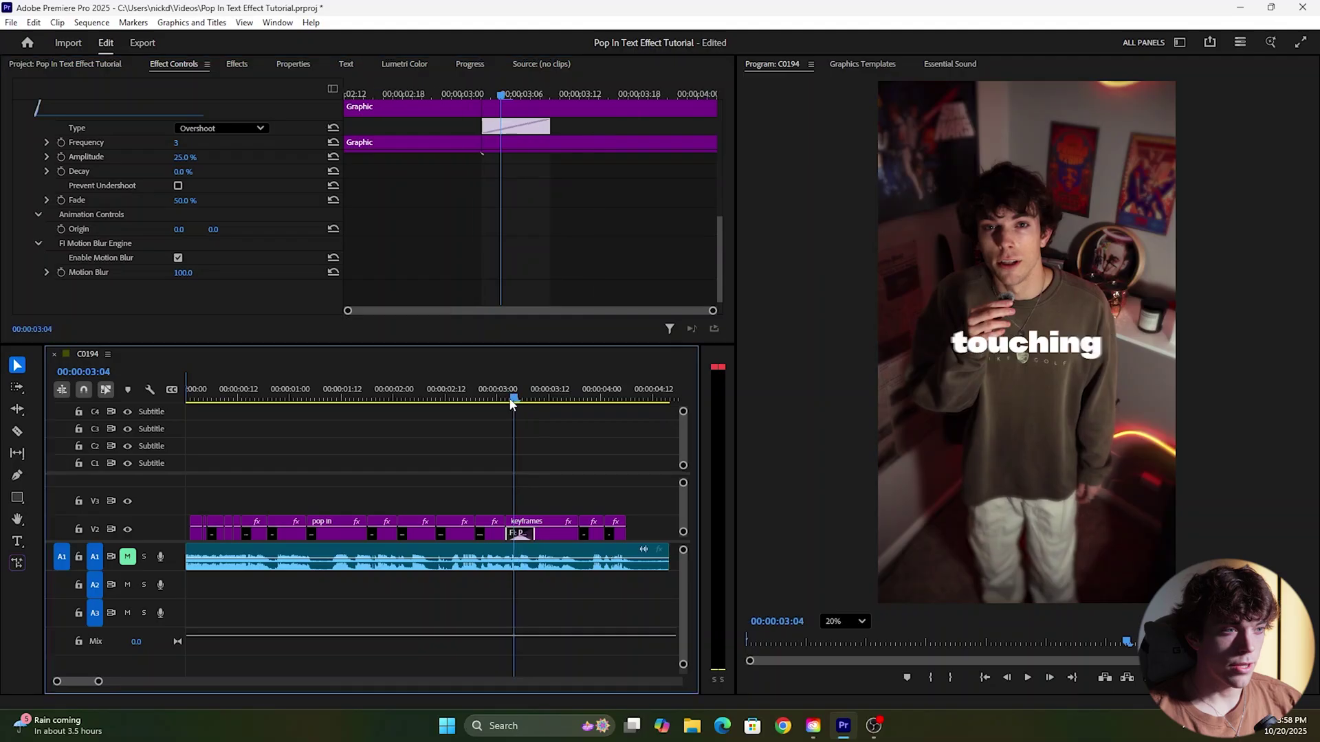
drag(513, 404, 475, 402)
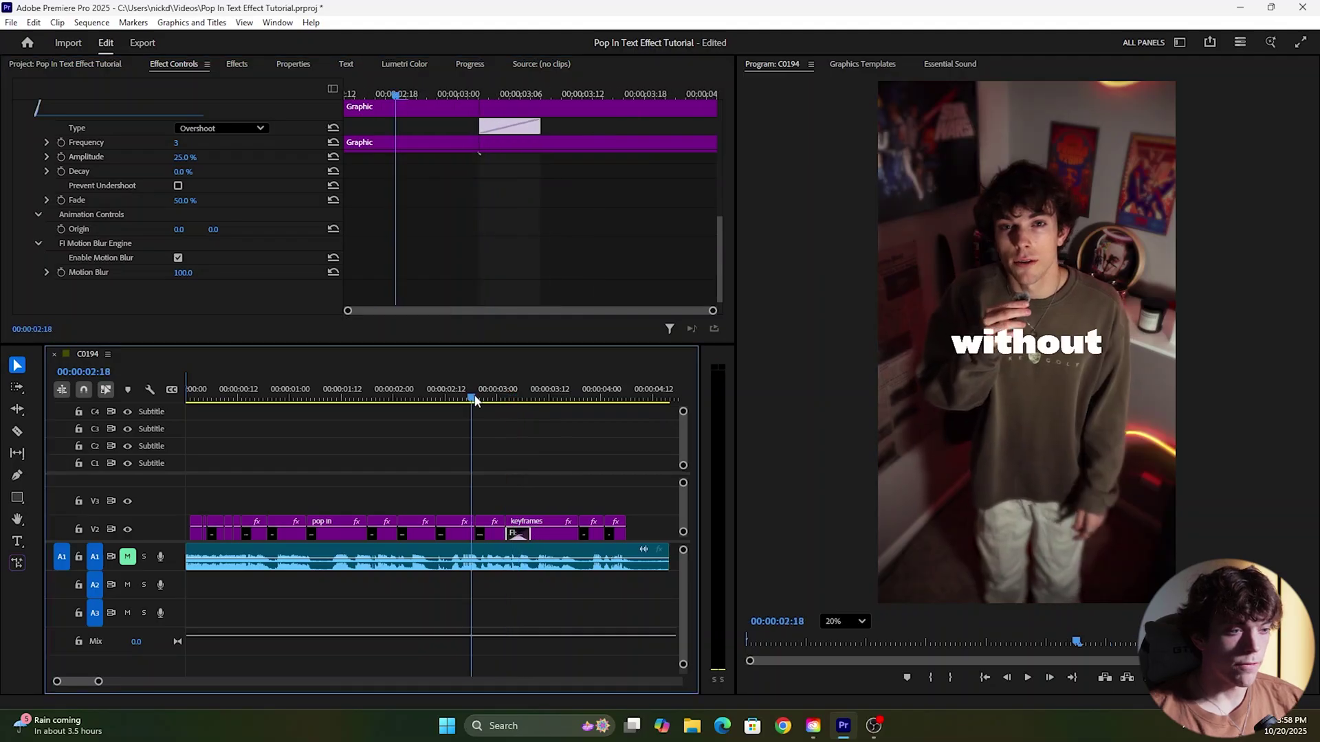
key(space)
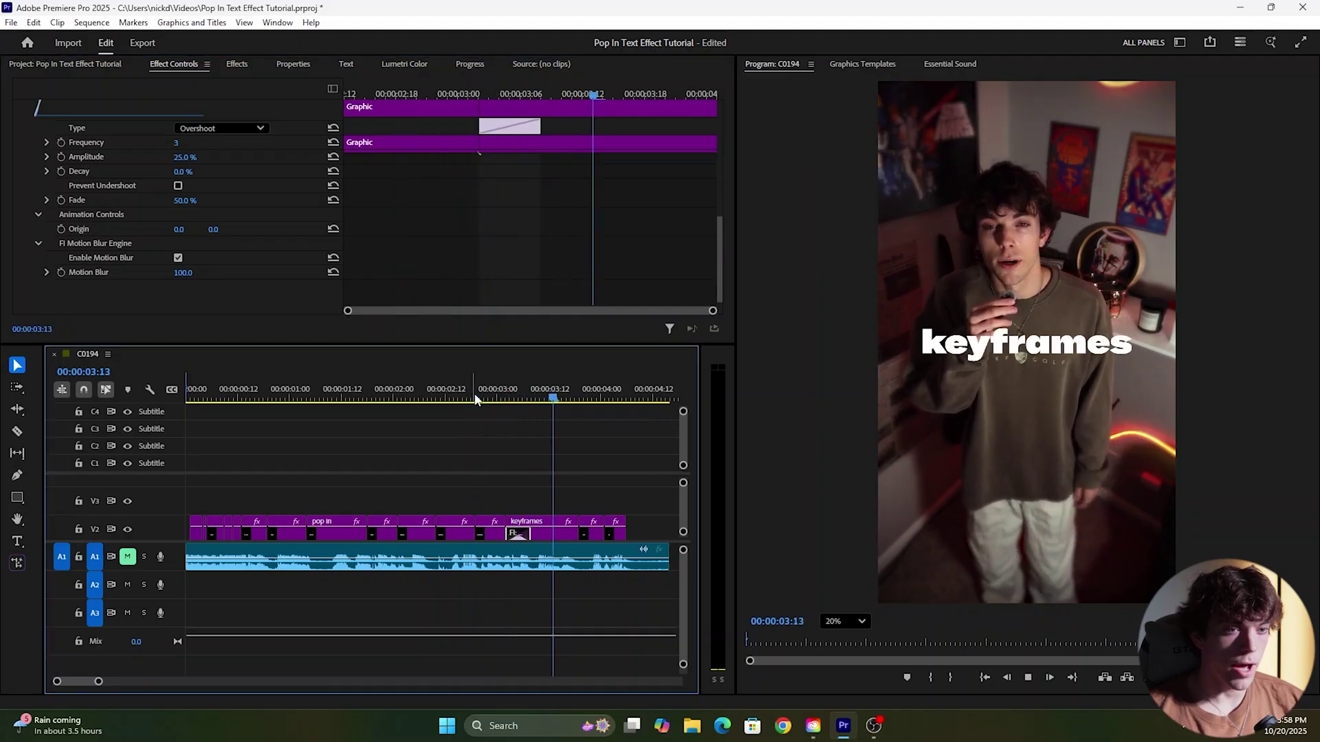
click(505, 399)
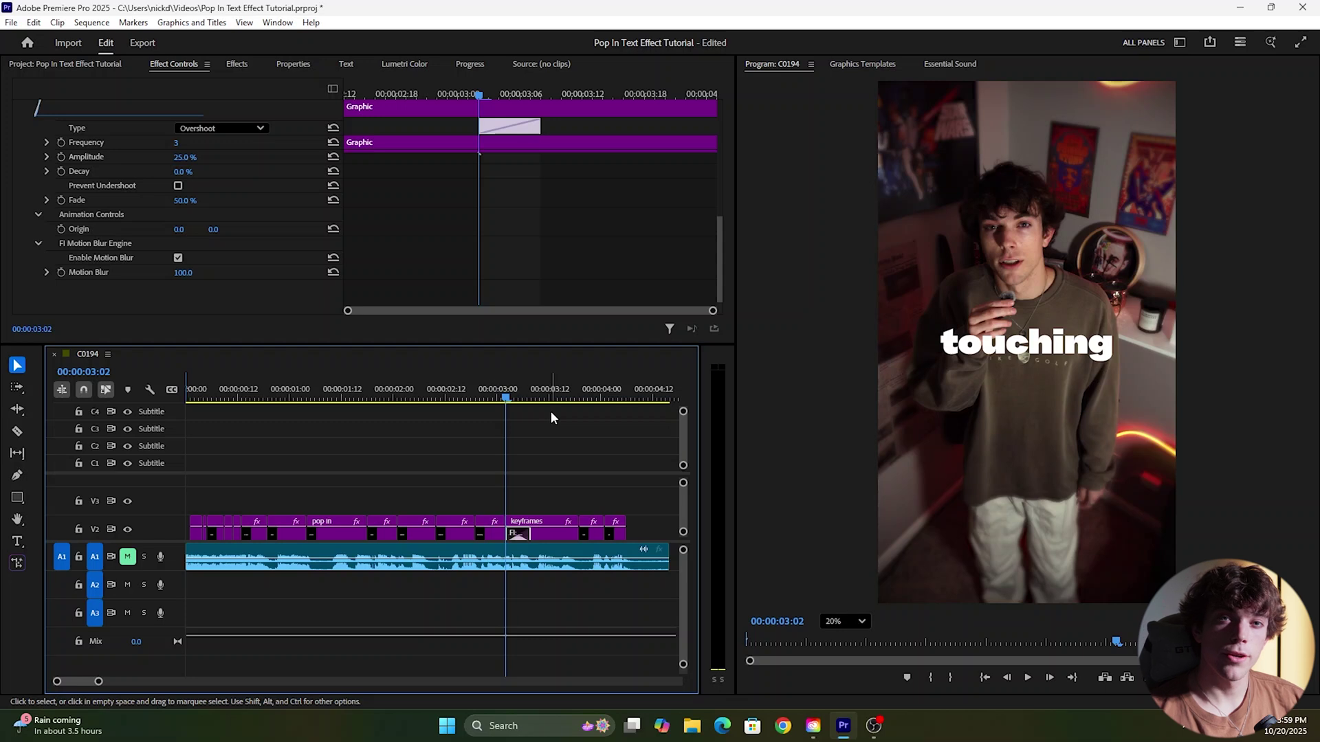
click(550, 411)
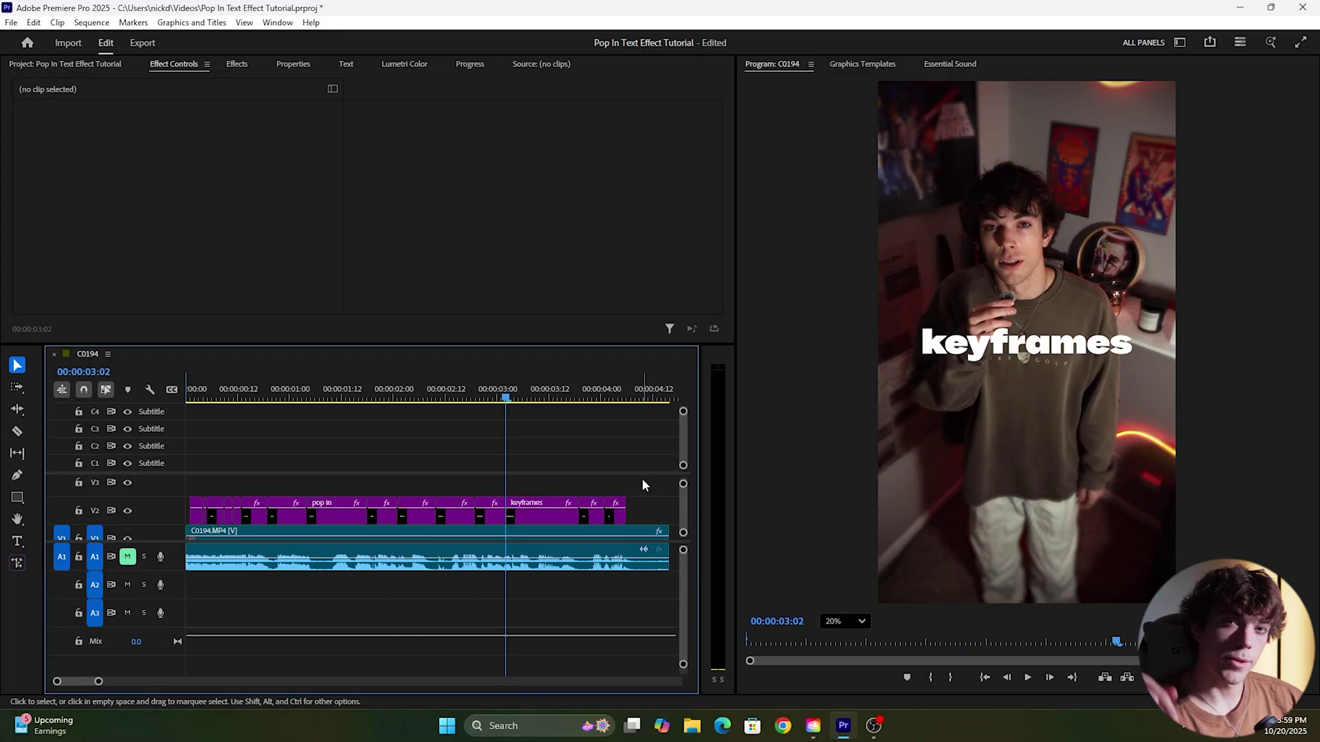
Search the Effects panel for 'pop' to list the Pop Motion Impacts presets
click(400, 313)
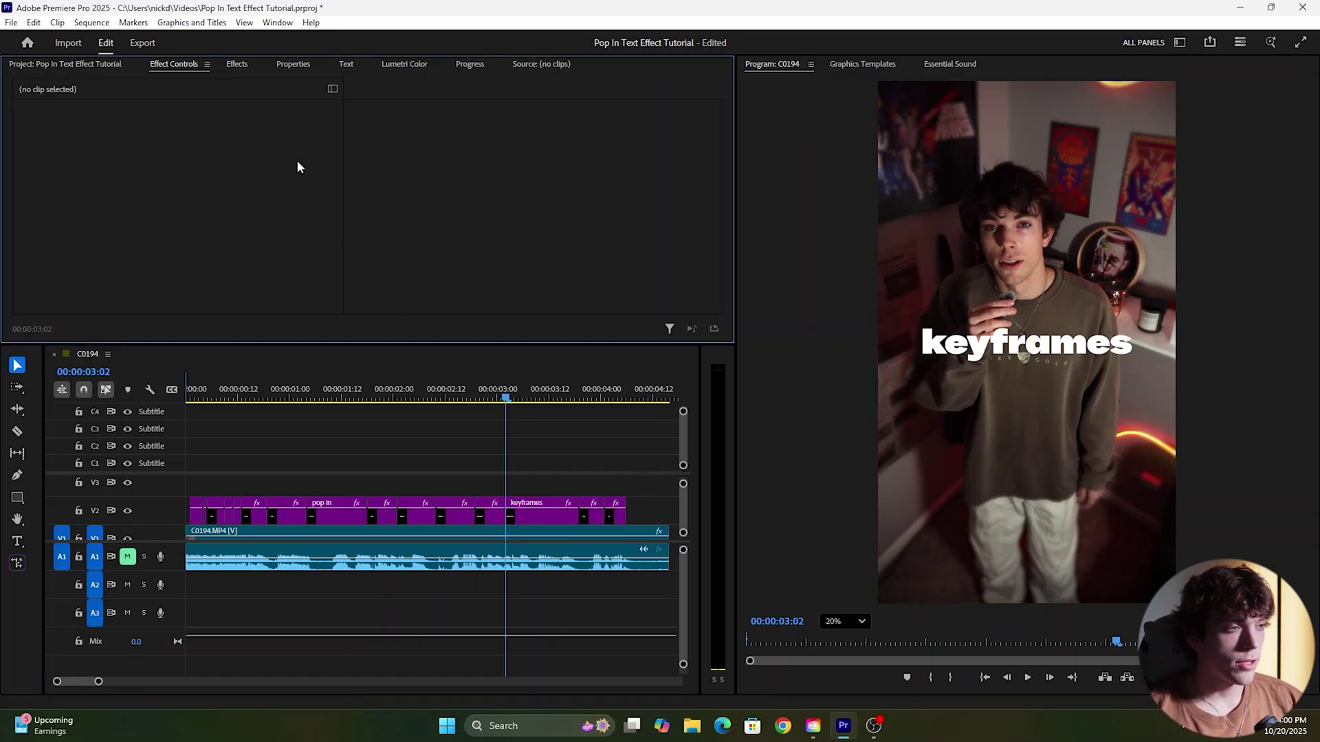
click(237, 64)
click(100, 84)
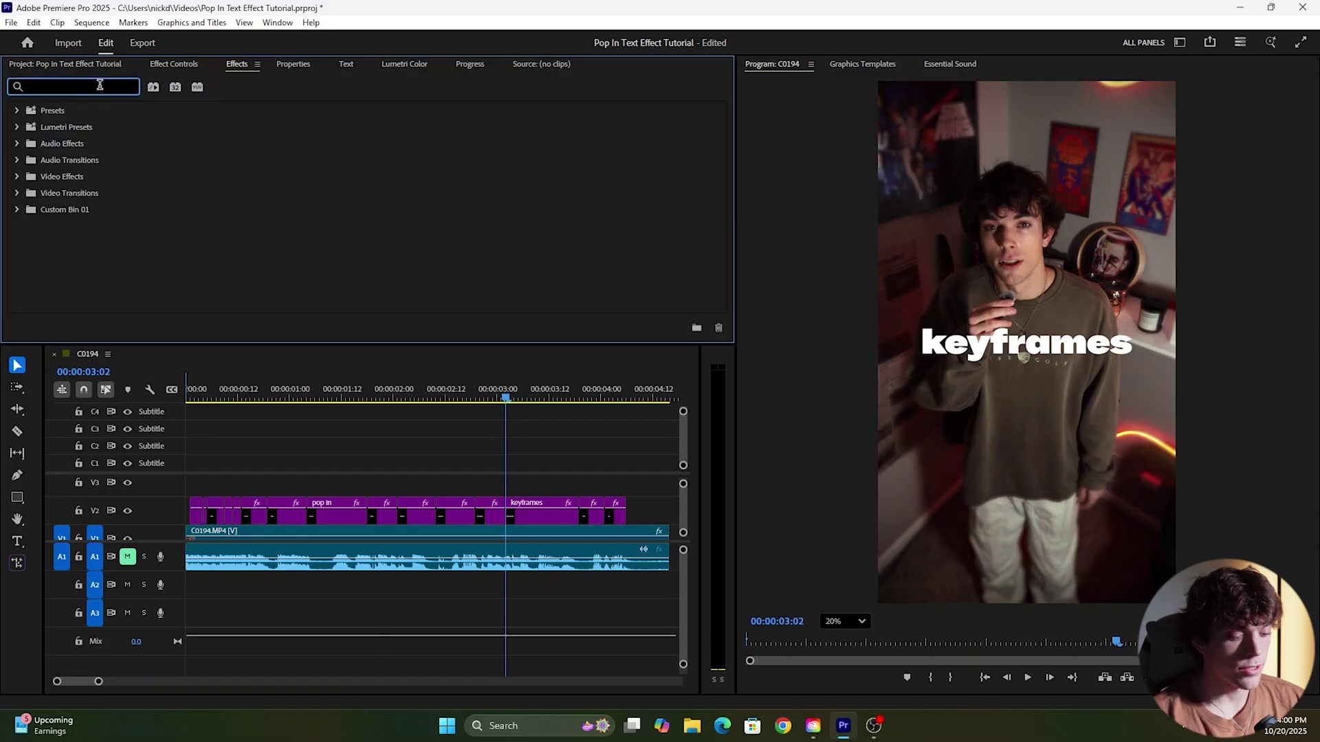
text(pop)
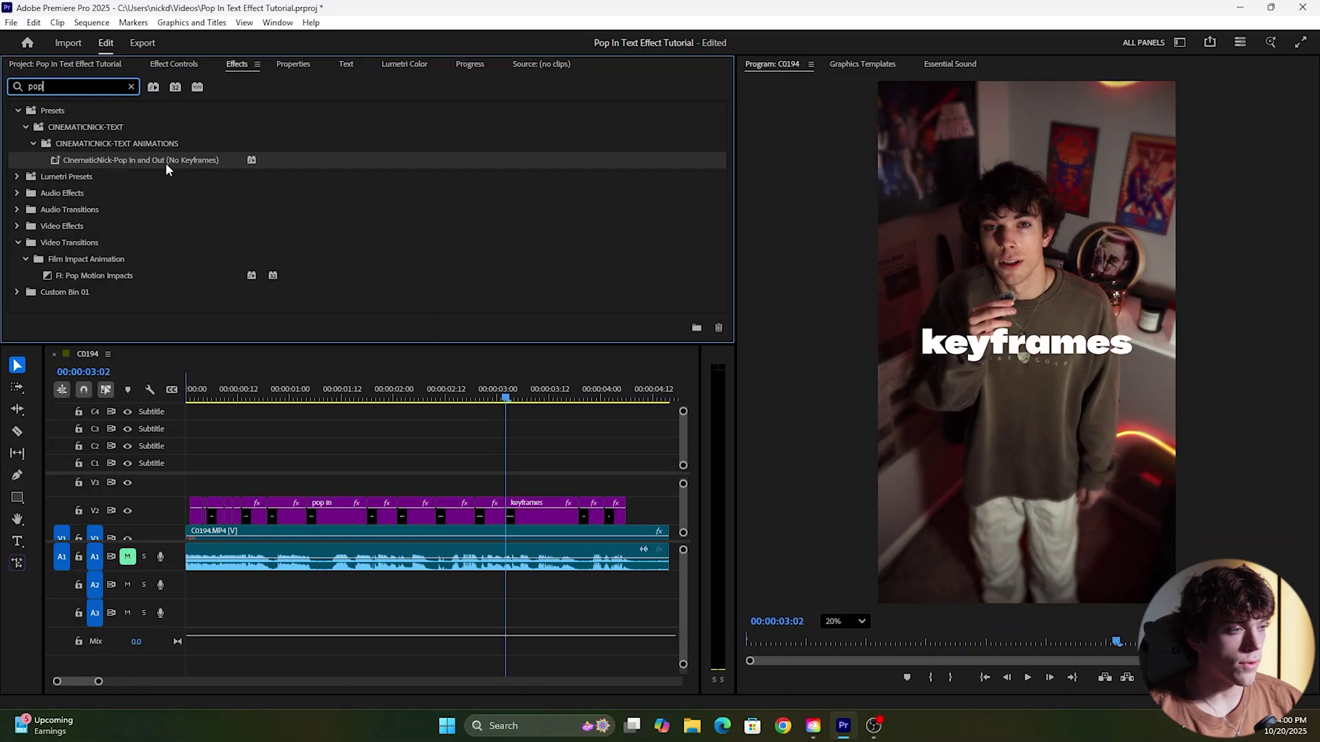
Apply FI: Pop Motion Impacts to several V2 caption cuts, including touching–keyframes, and preview playback
drag(112, 162, 512, 460)
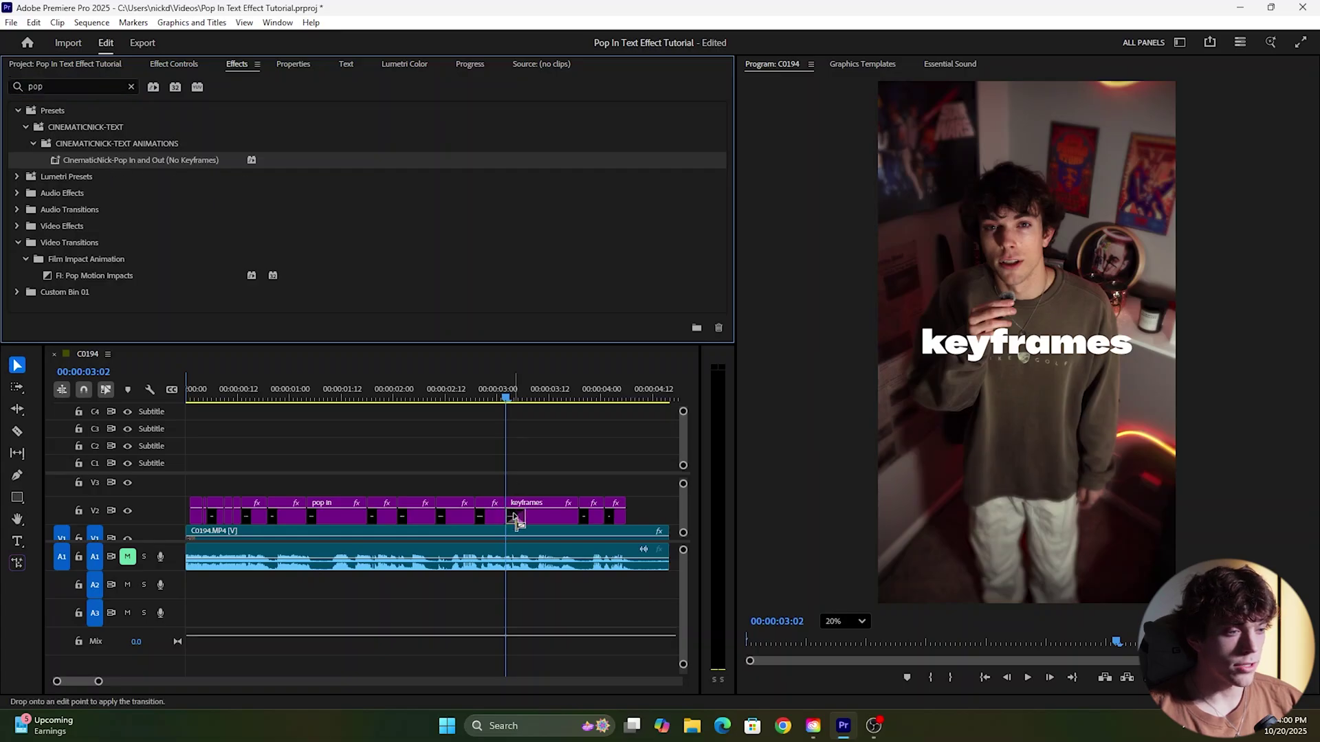
drag(516, 520, 516, 521)
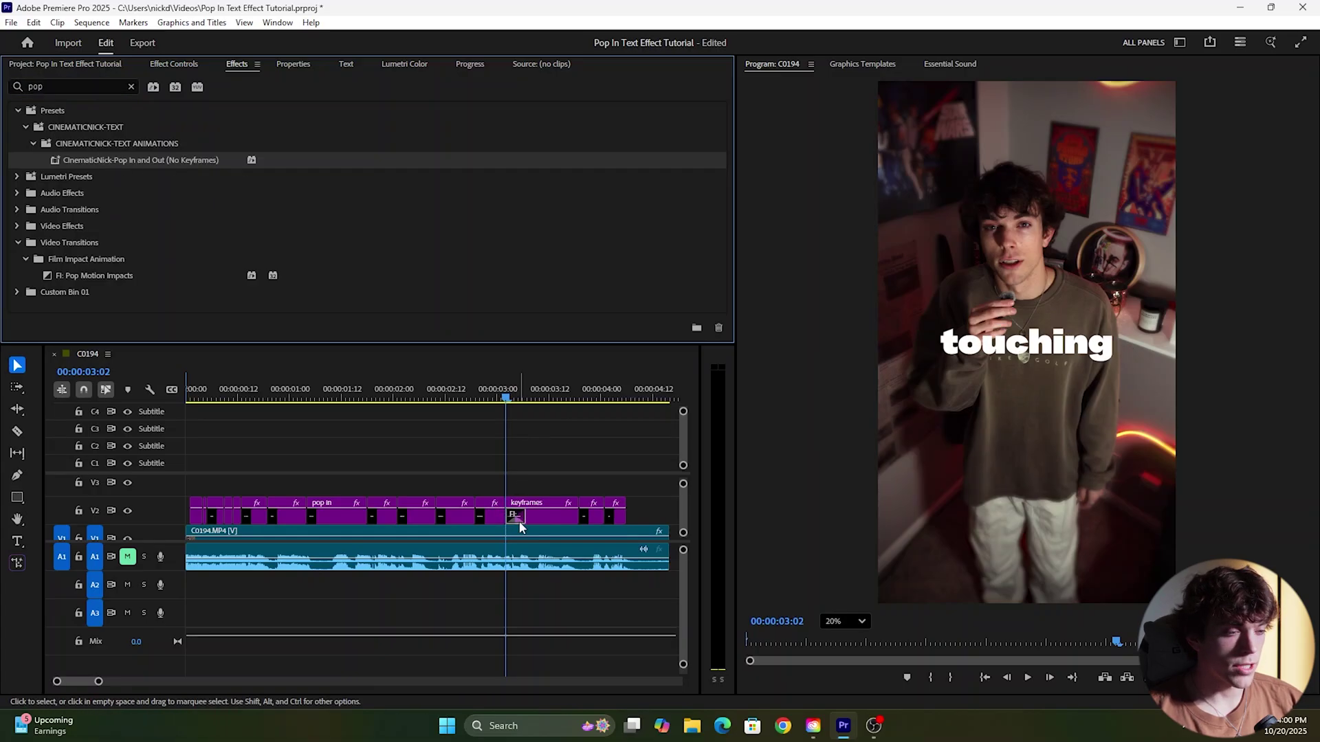
drag(529, 520, 473, 438)
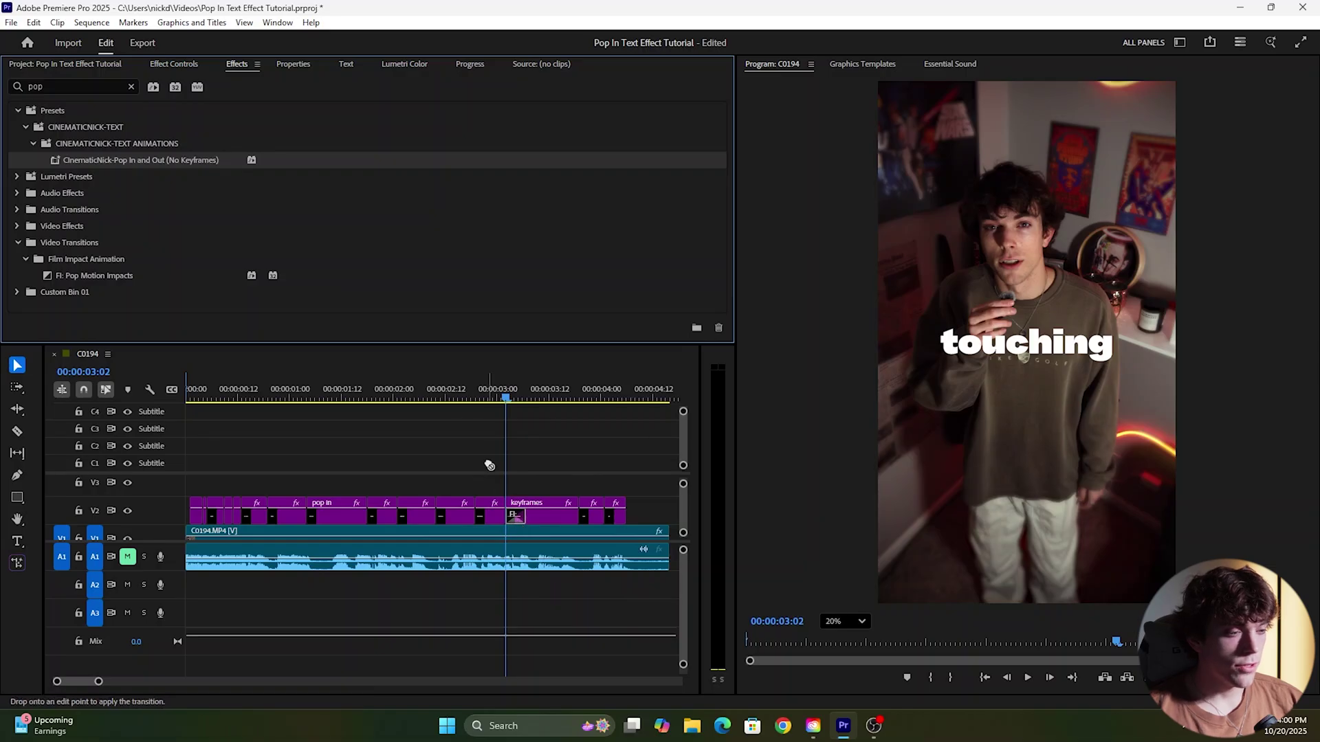
drag(486, 521, 486, 520)
drag(139, 170, 448, 510)
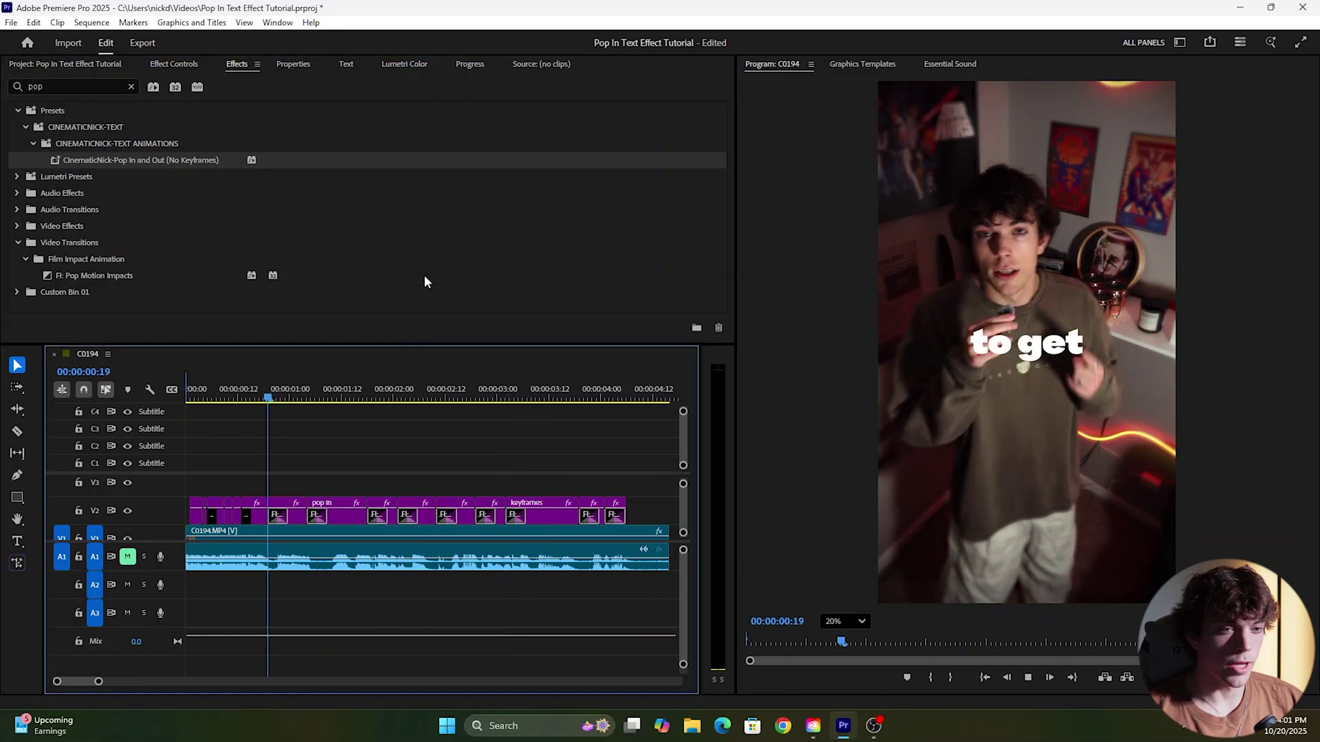
key(space)
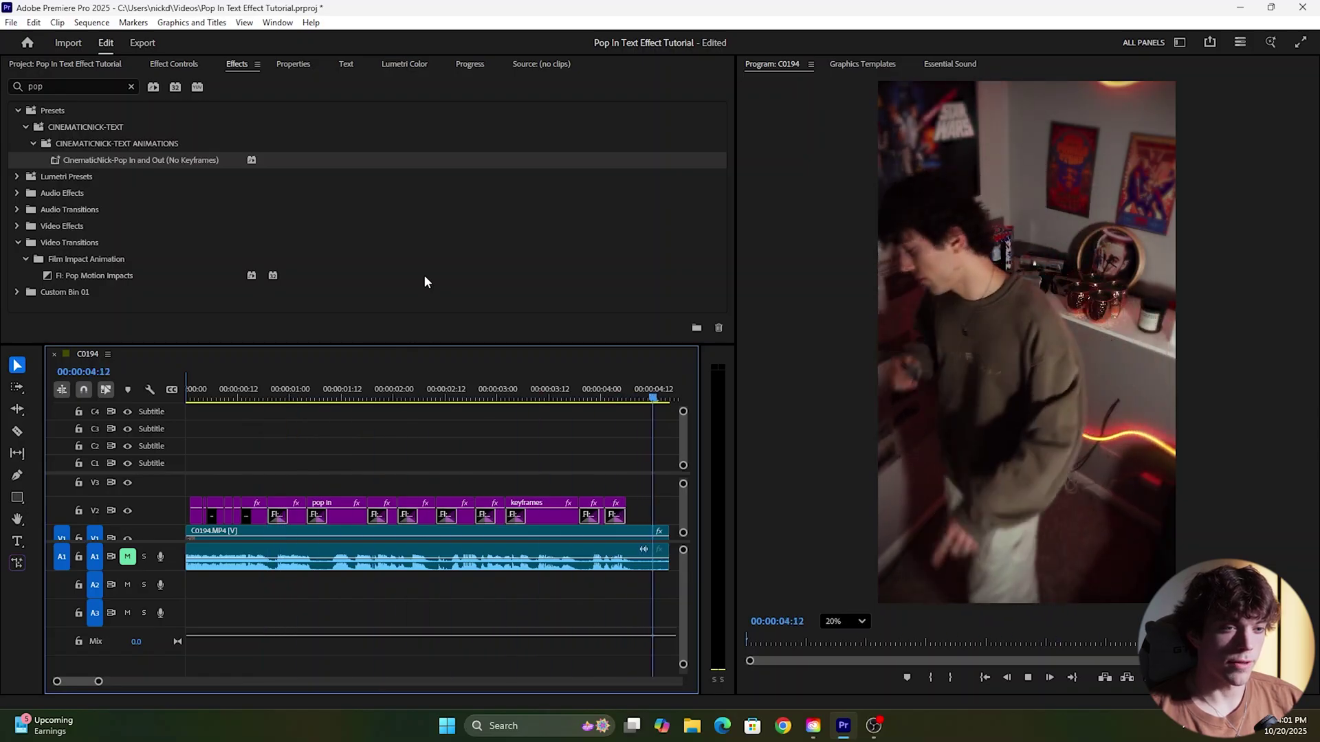
click(565, 396)
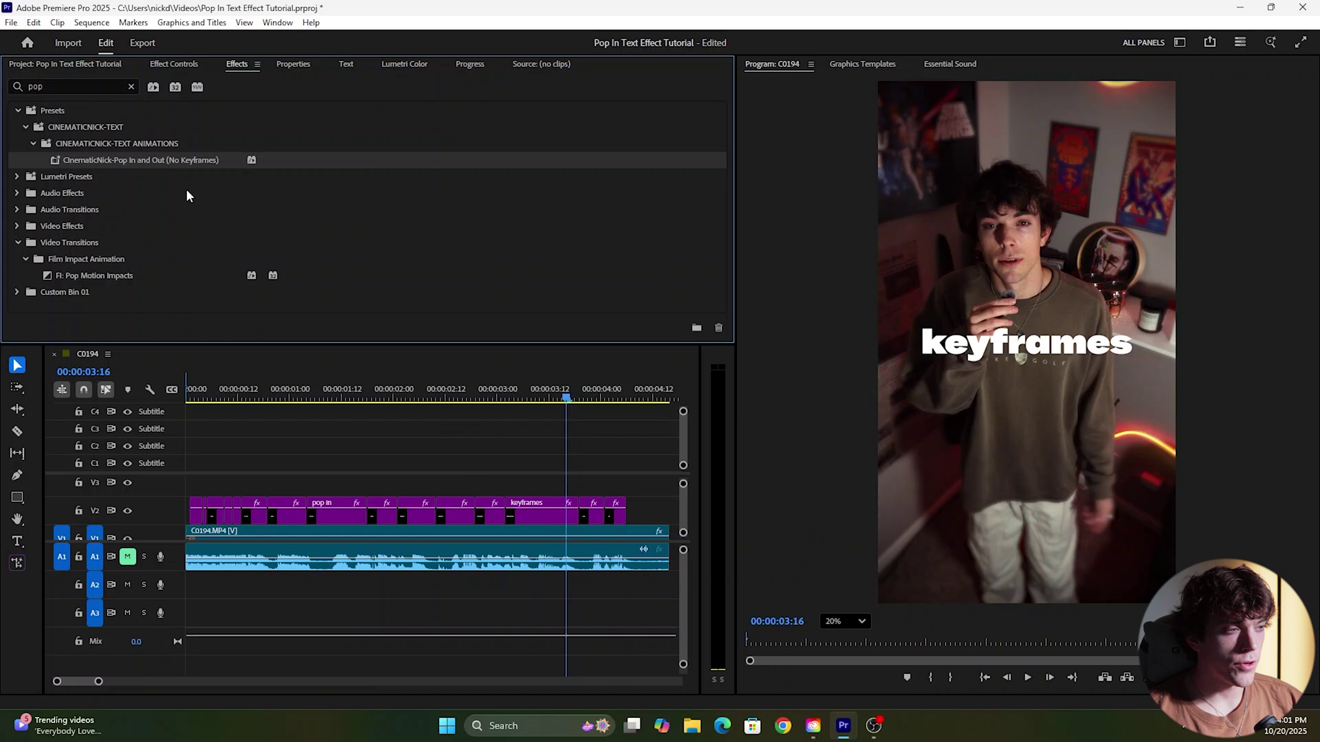
drag(236, 231, 572, 517)
Add FI: Pop Motion Impacts to the remaining V2 caption cuts
mouse_move(567, 395)
mouse_down()
mouse_move(581, 395)
mouse_move(557, 395)
mouse_up()
click(307, 321)
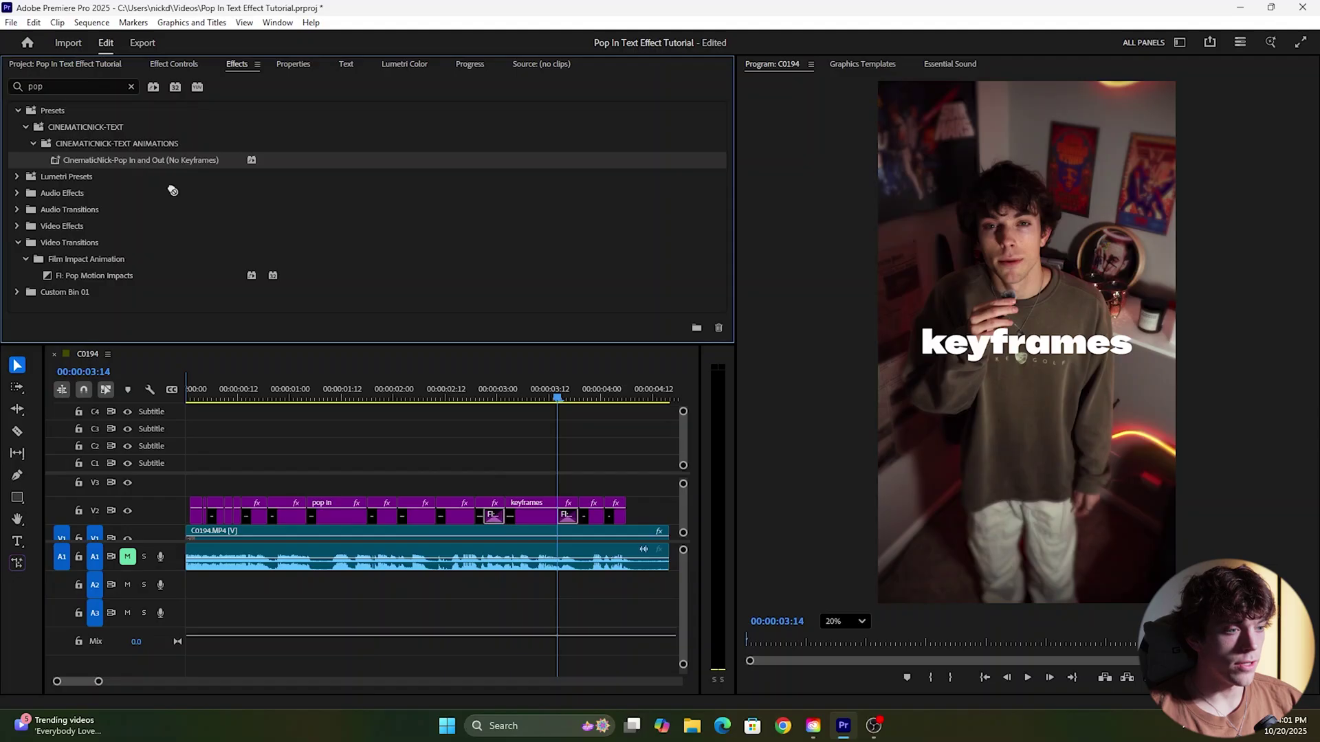
drag(172, 191, 477, 525)
Play back the captions from 'this' to check 'pop in' popping in
key(space)
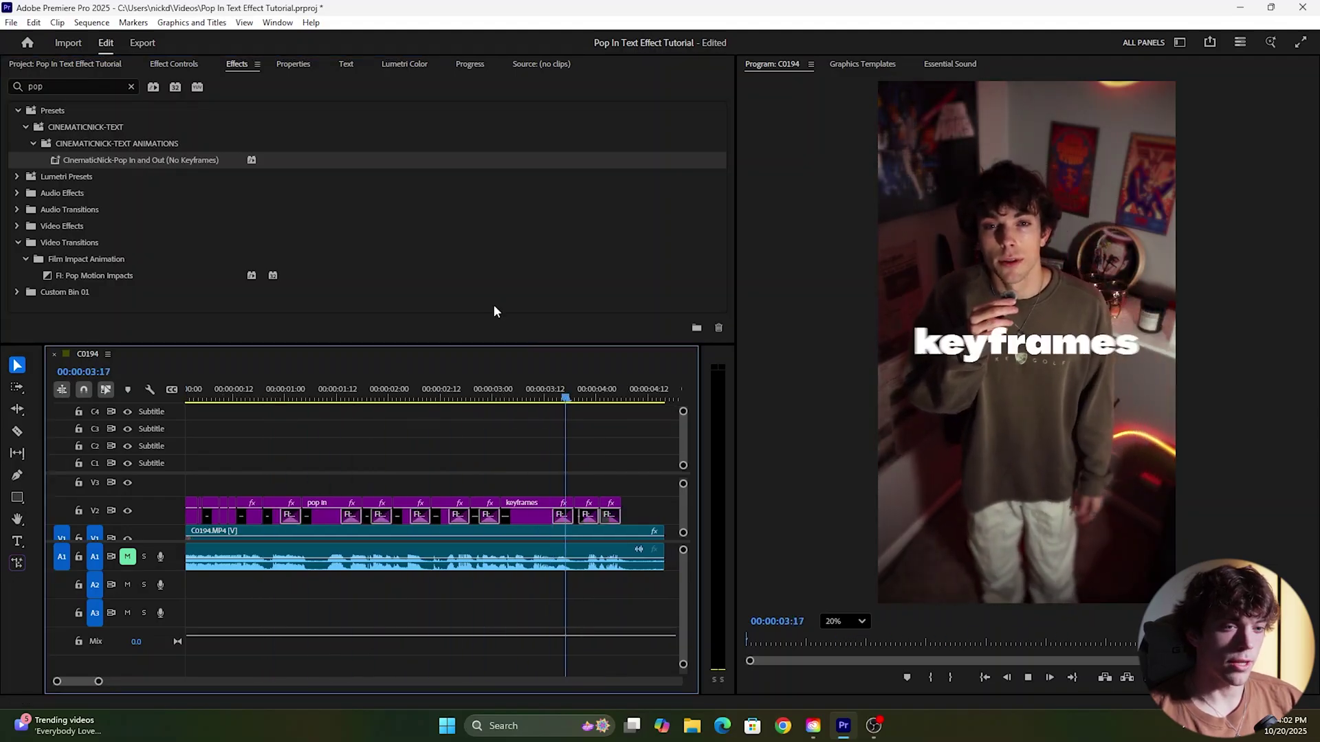
click(291, 385)
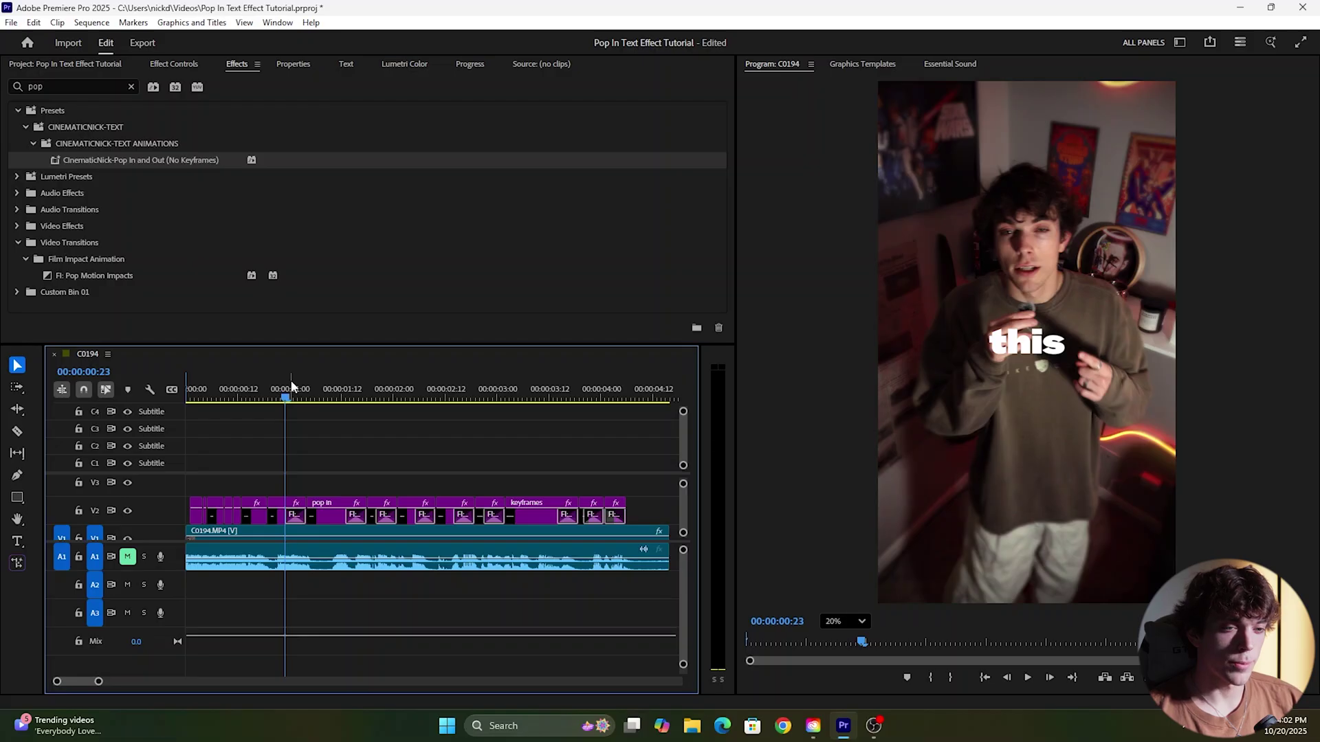
key(space)
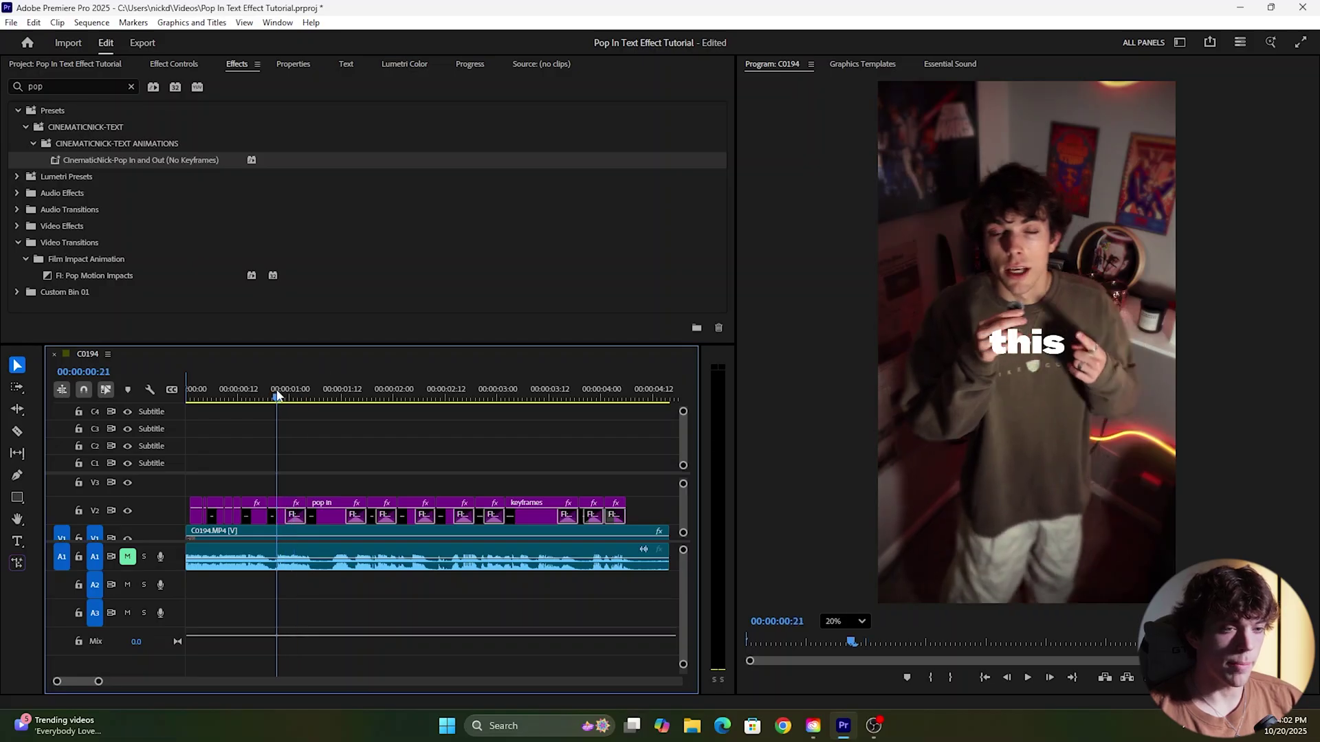
key(space)
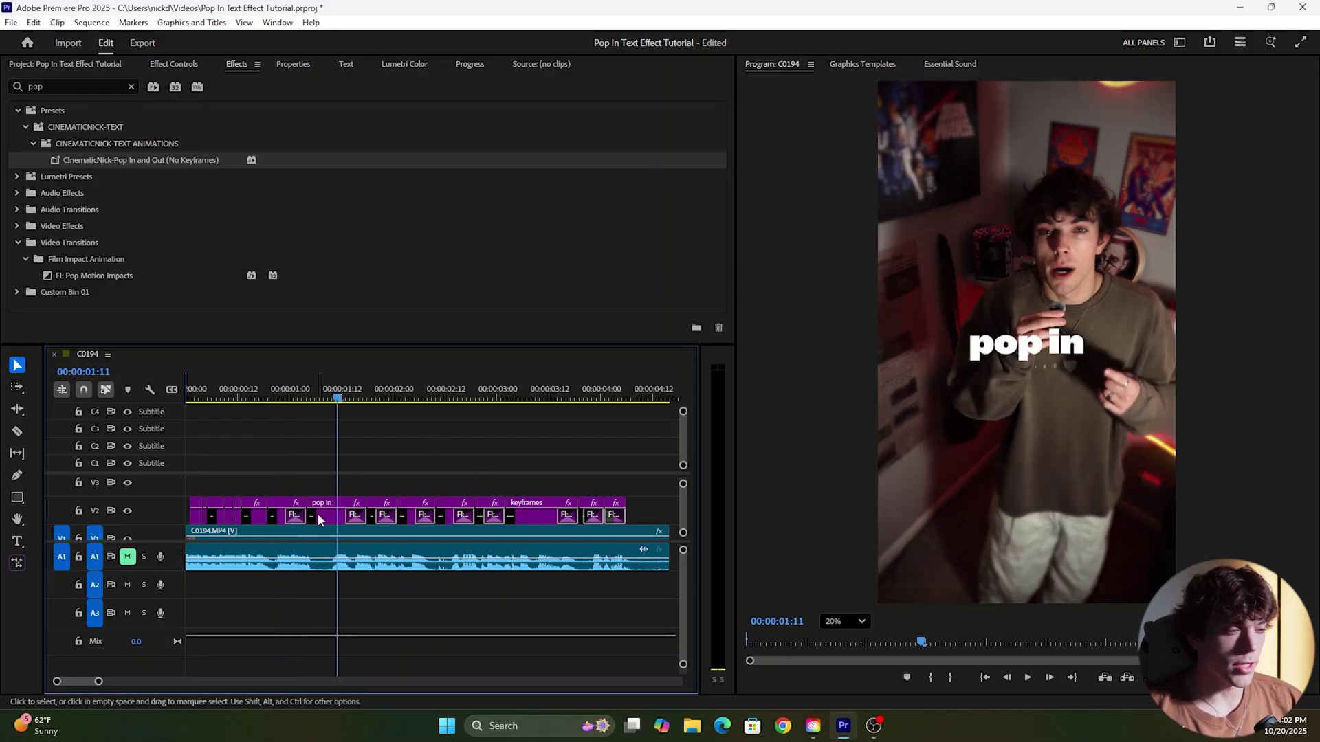
click(291, 388)
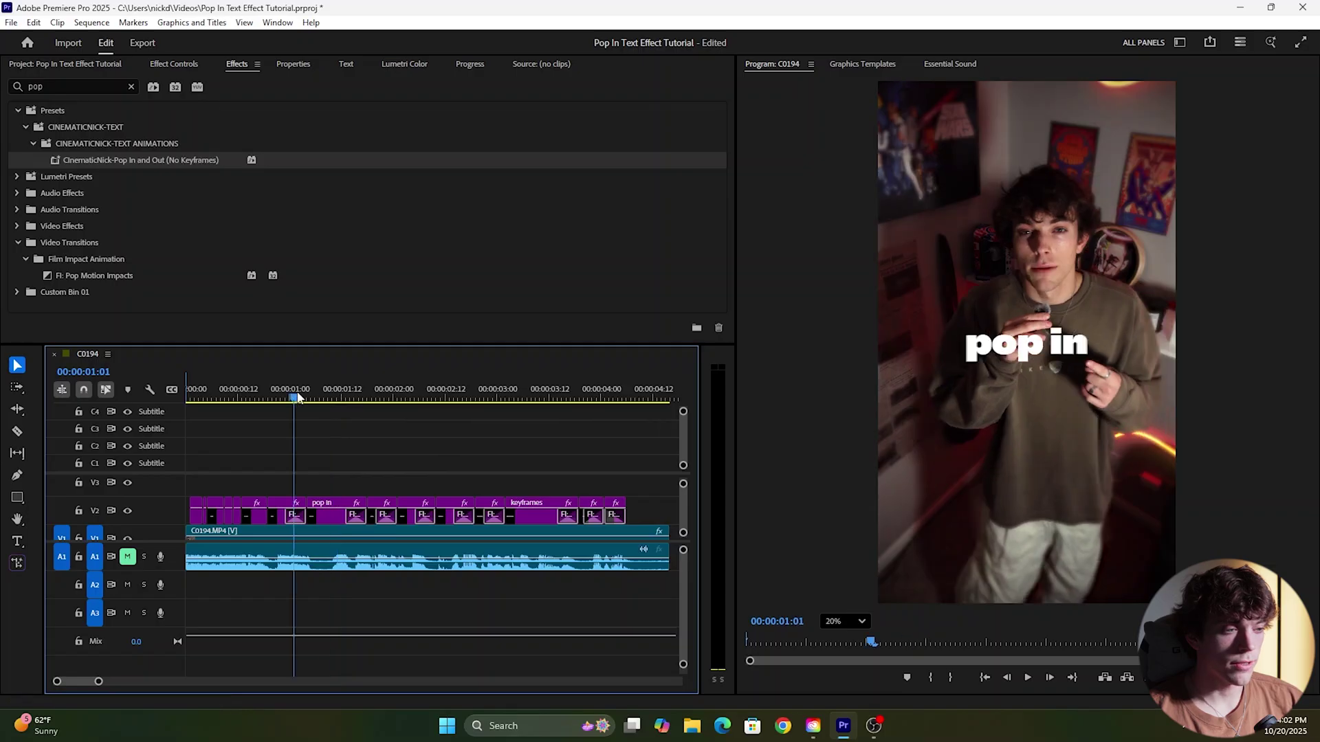